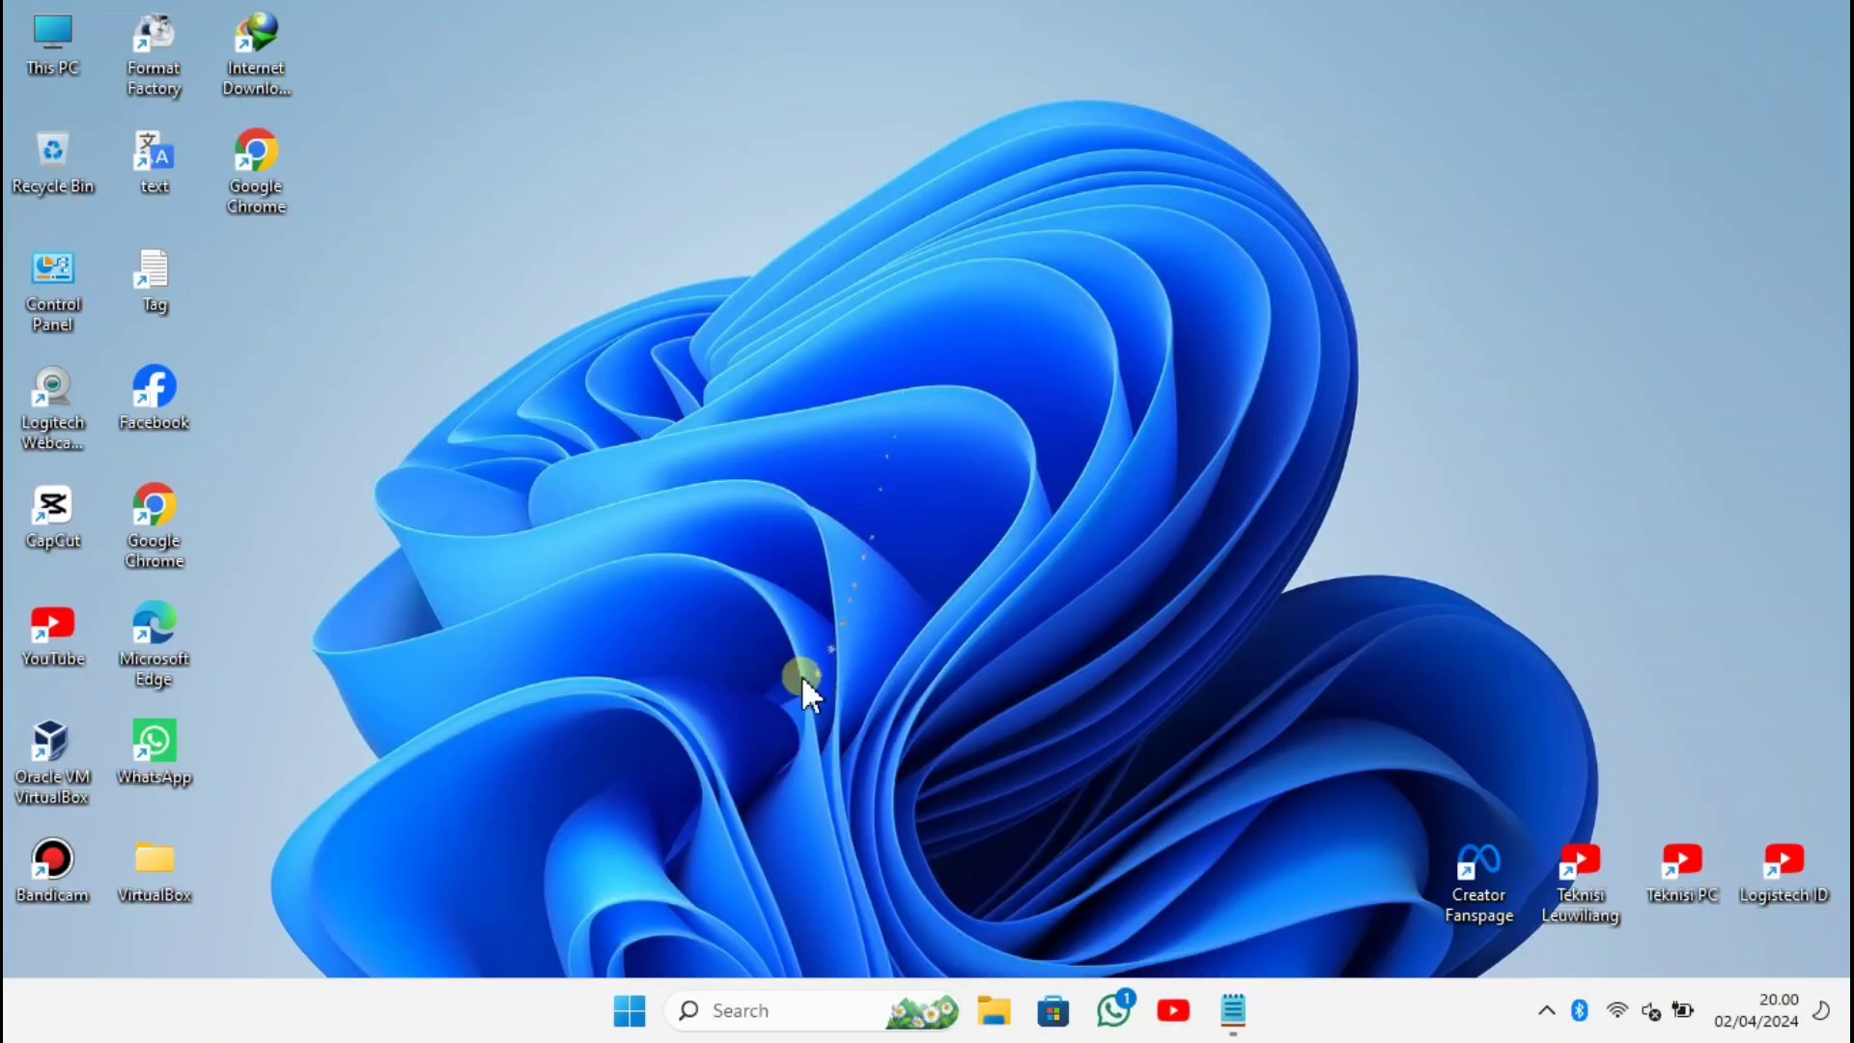
View the Windows Security overview through its hidden notification-area icon, then close it and show the hidden icons again
click(1546, 1012)
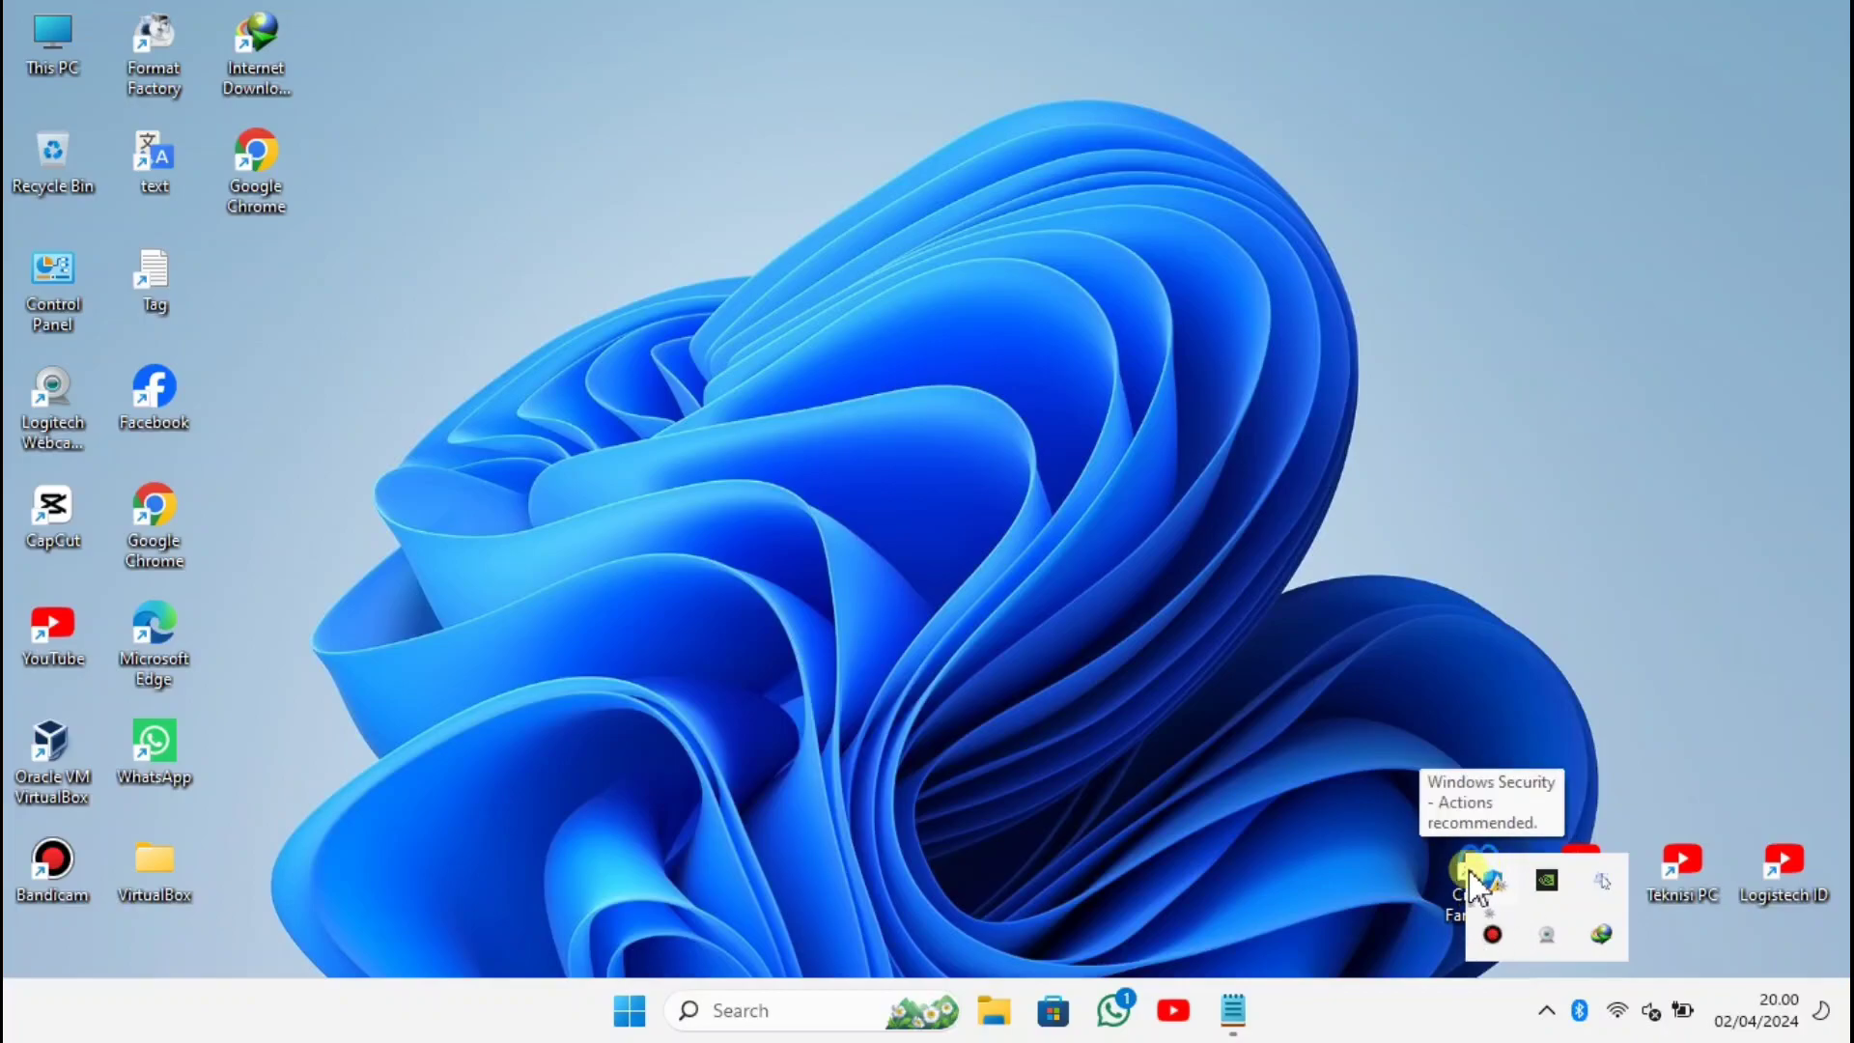
click(1489, 890)
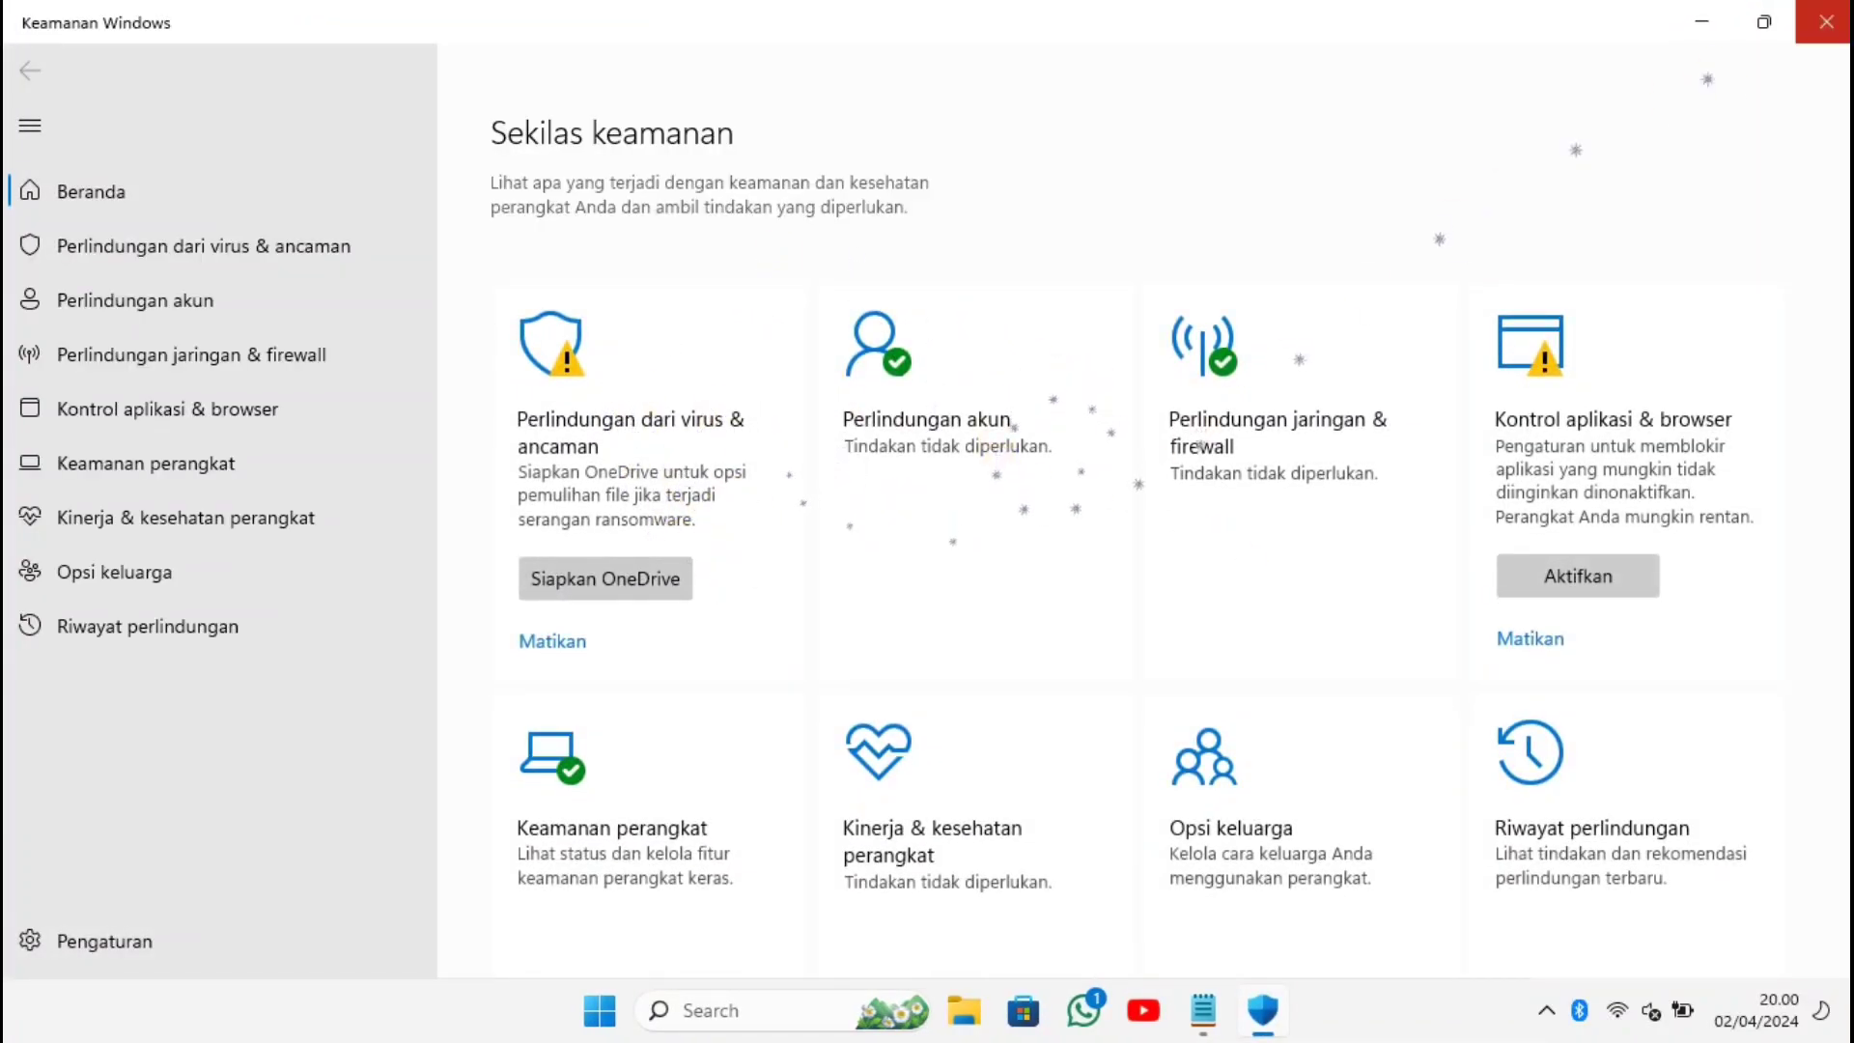
click(1827, 22)
click(1546, 1010)
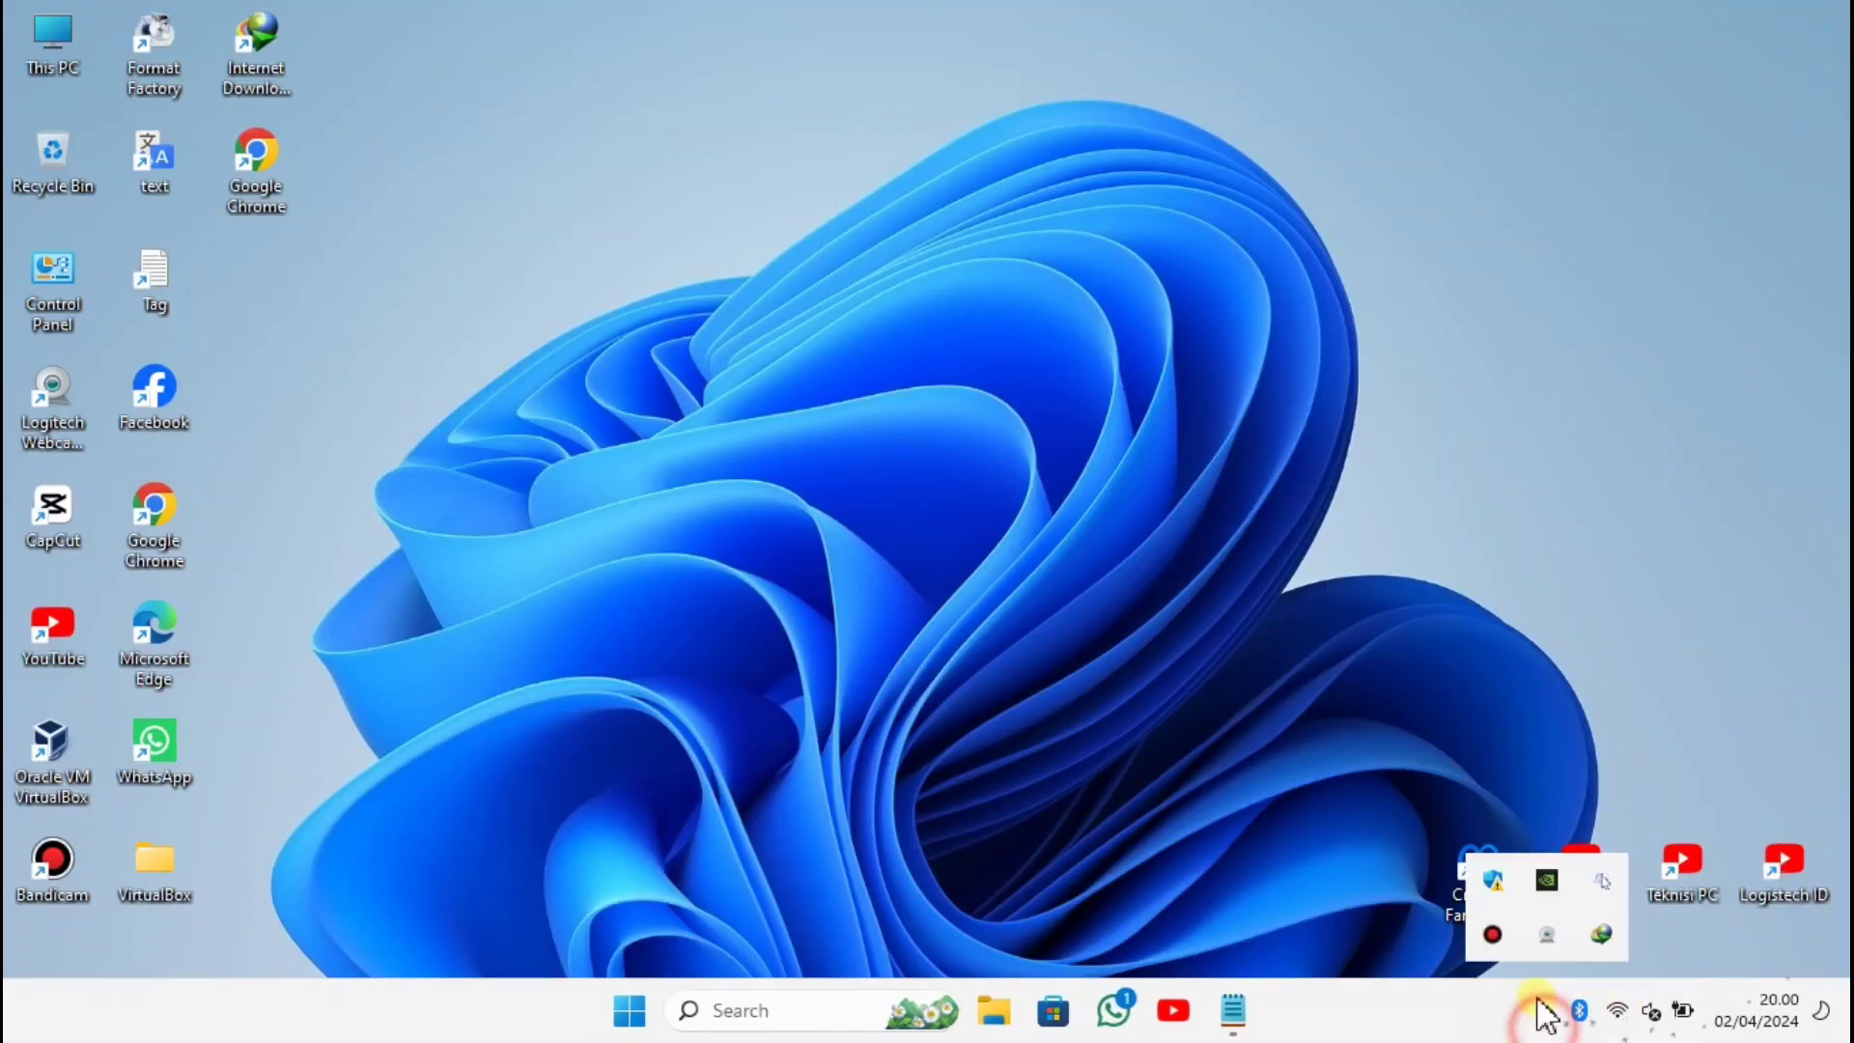
Search Windows for "windows defender", go to the Windows Security settings and open the Windows Security app from there
click(786, 1006)
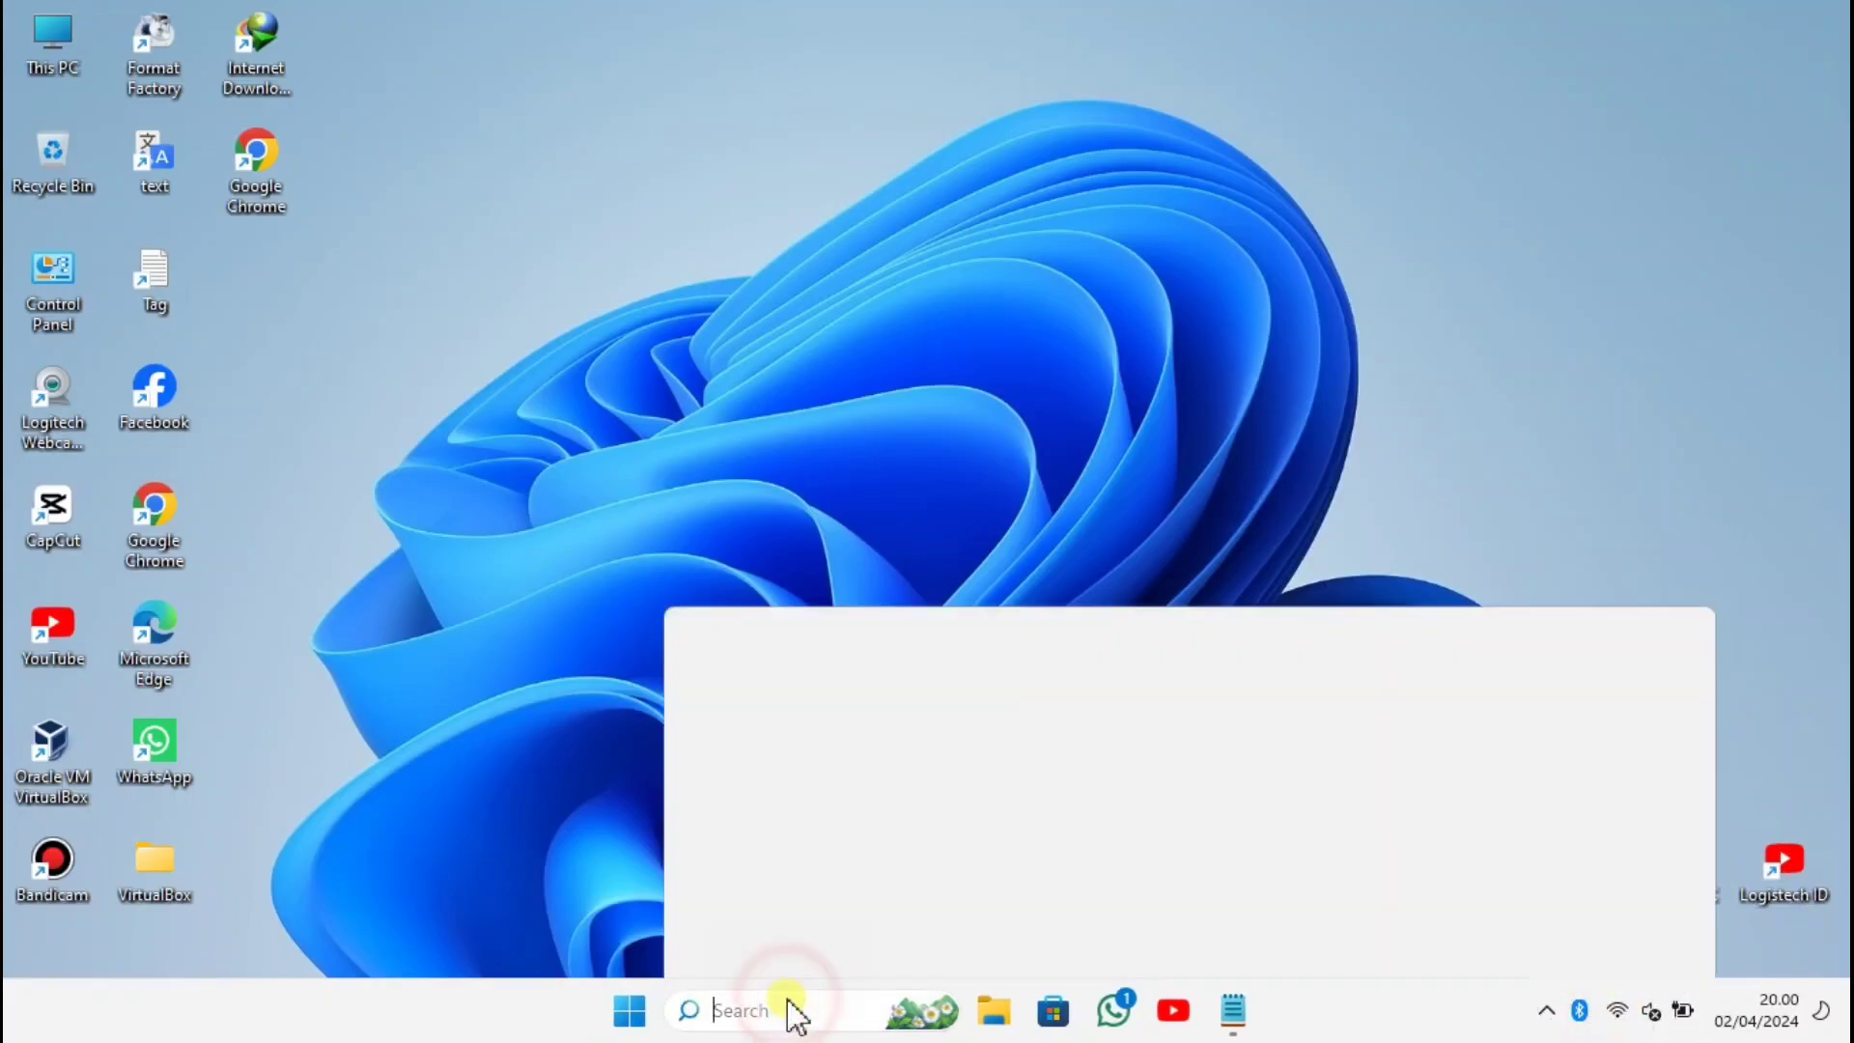
text(windows defender)
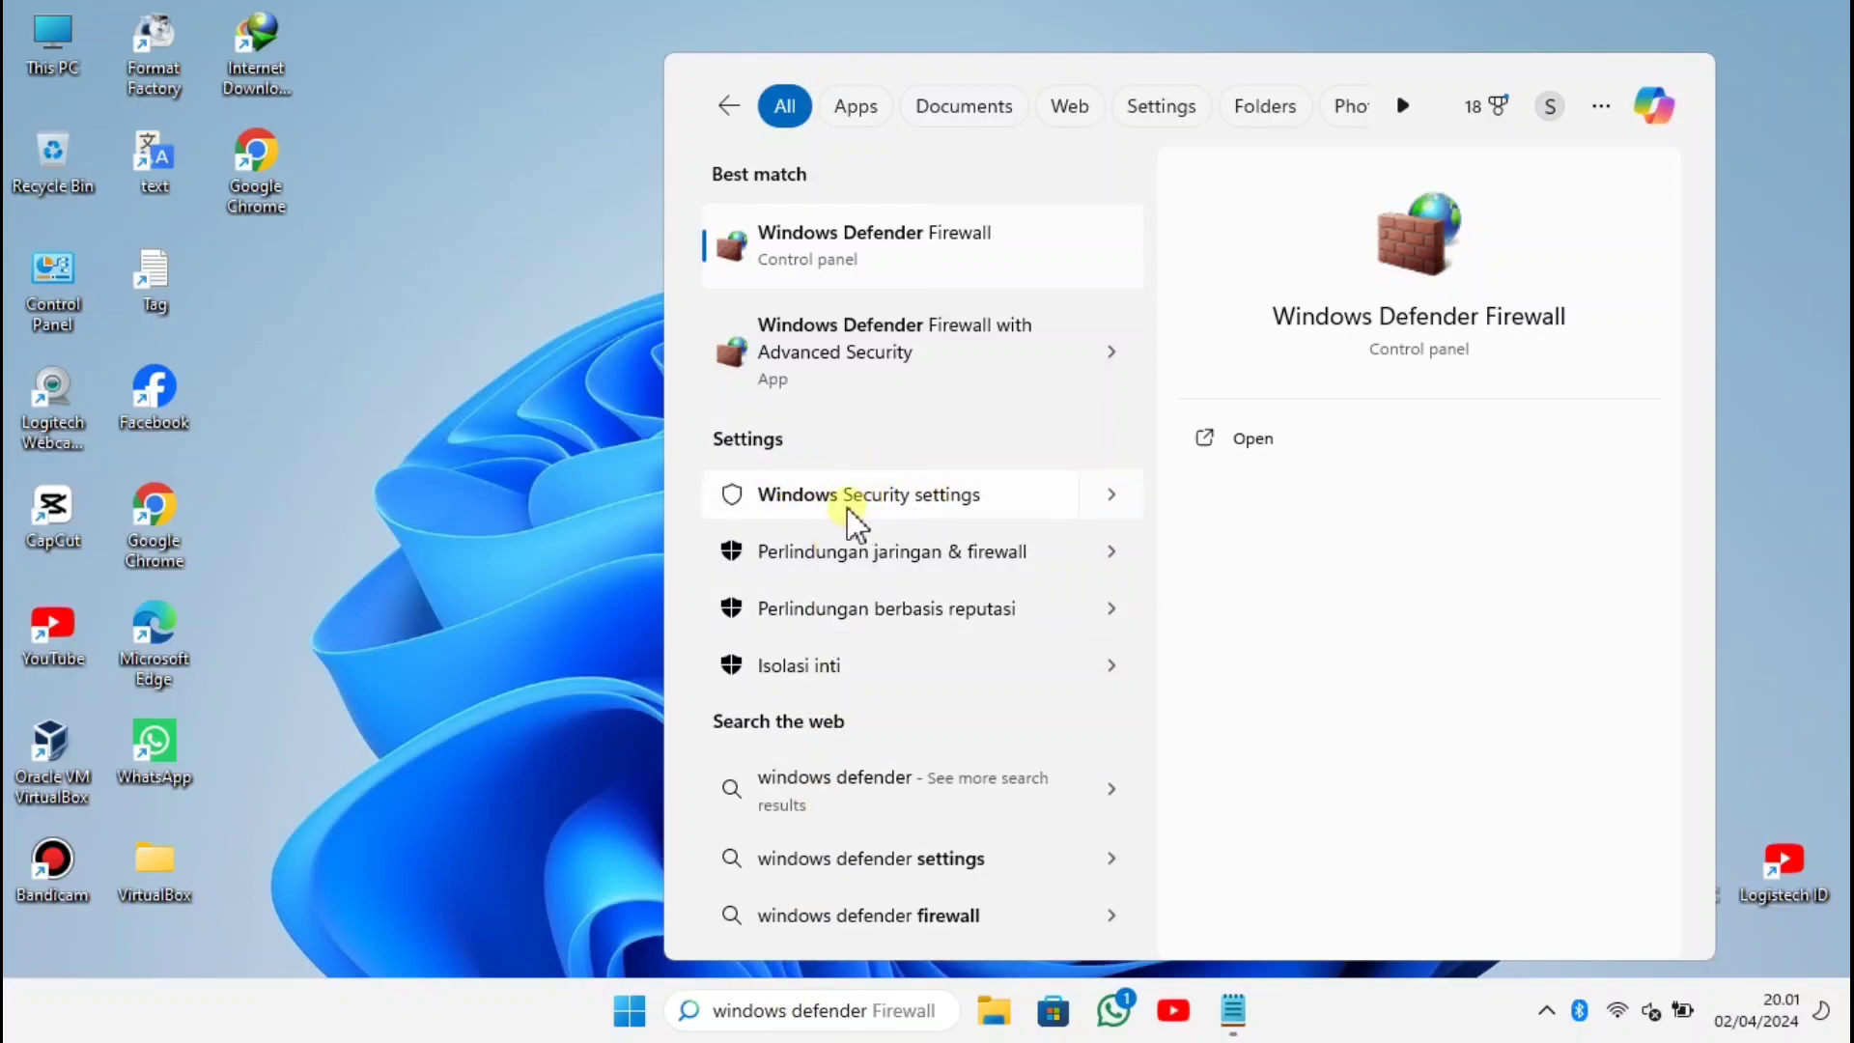
click(954, 490)
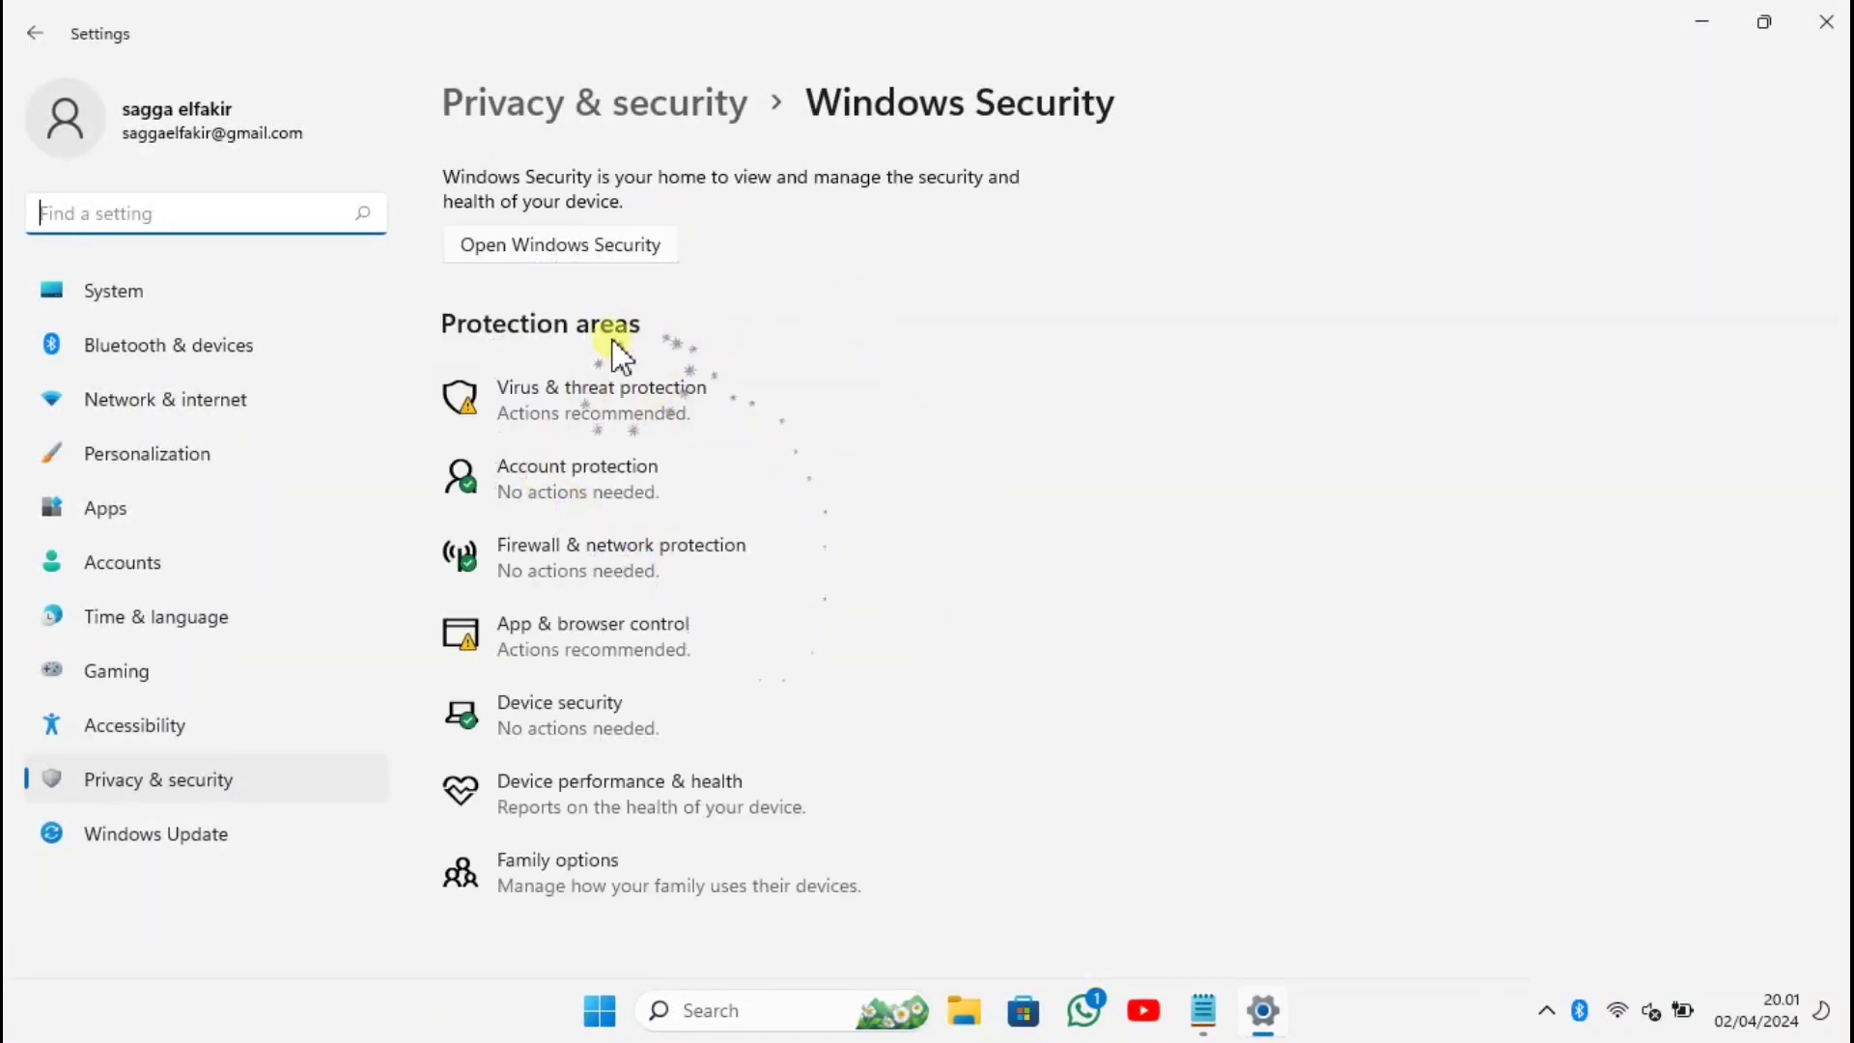
click(587, 247)
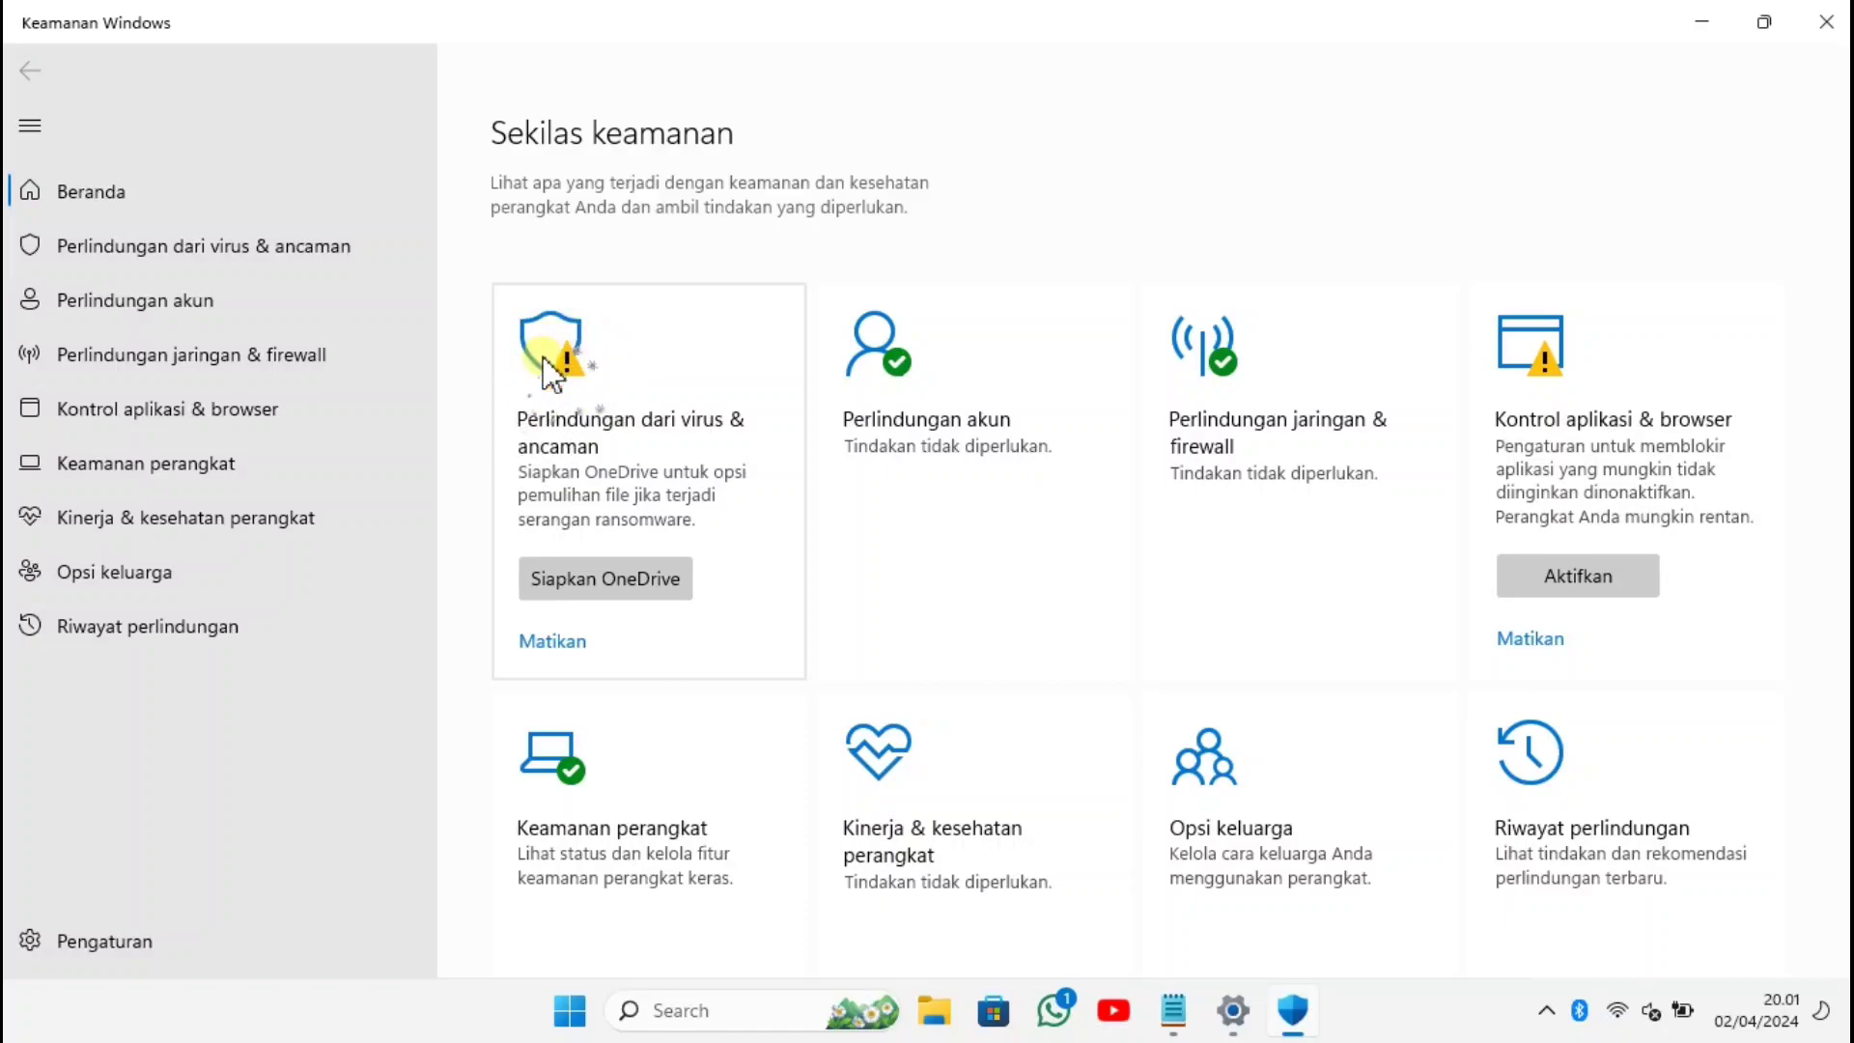
Turn off real-time protection (Perlindungan real-time) in the settings for virus and threat protection
click(564, 369)
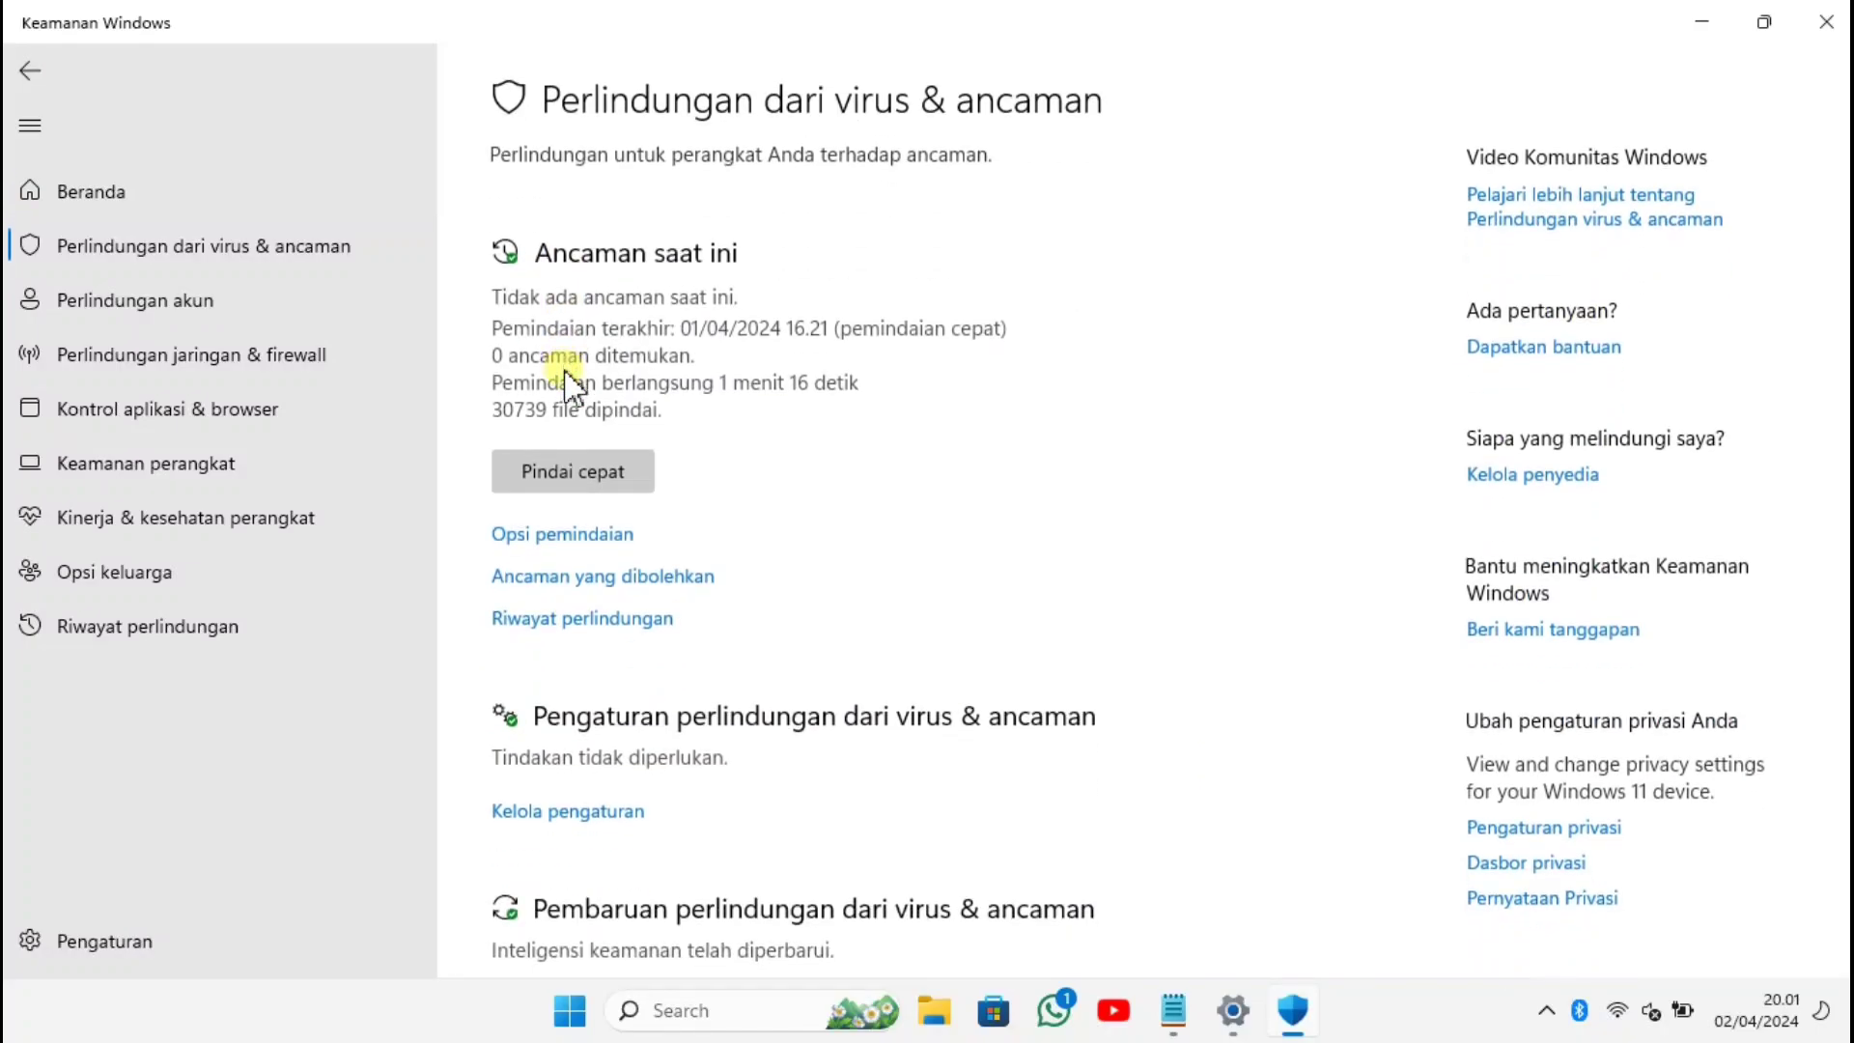
scroll(676, 465, down, 2)
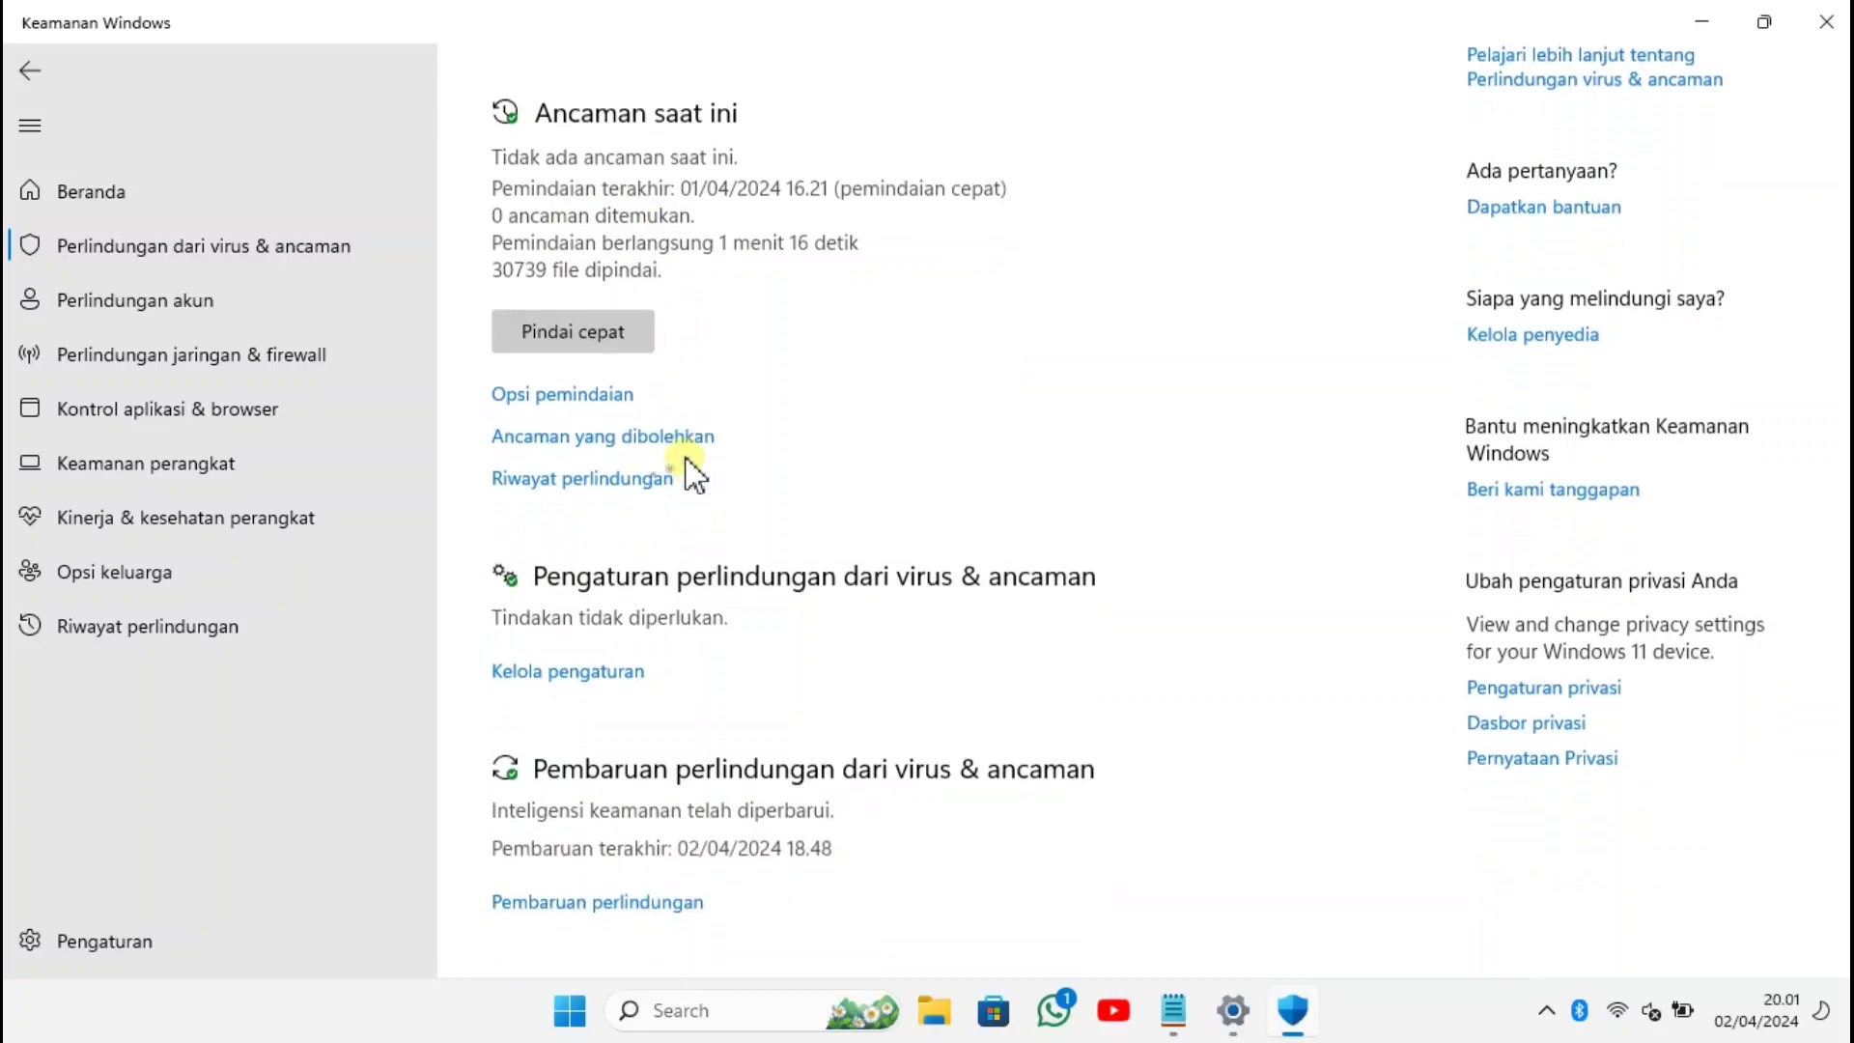
scroll(724, 462, down, 4)
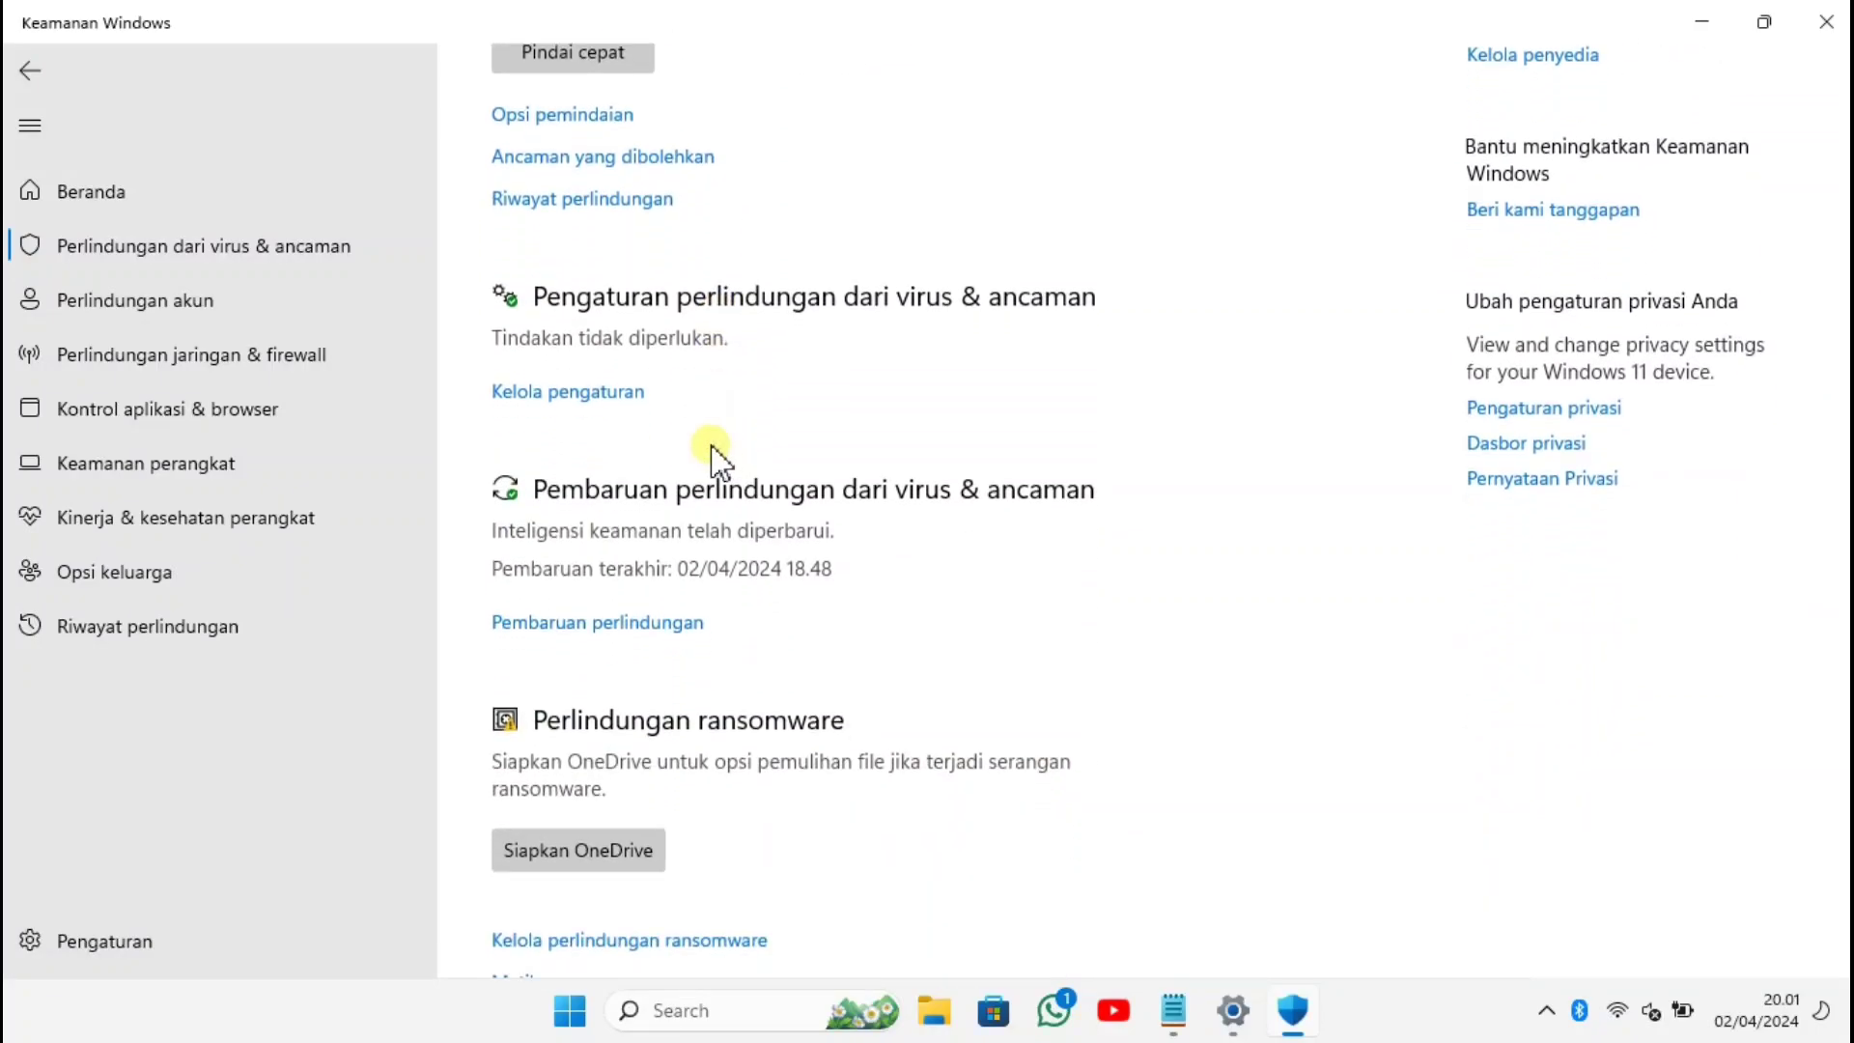
click(571, 398)
click(563, 393)
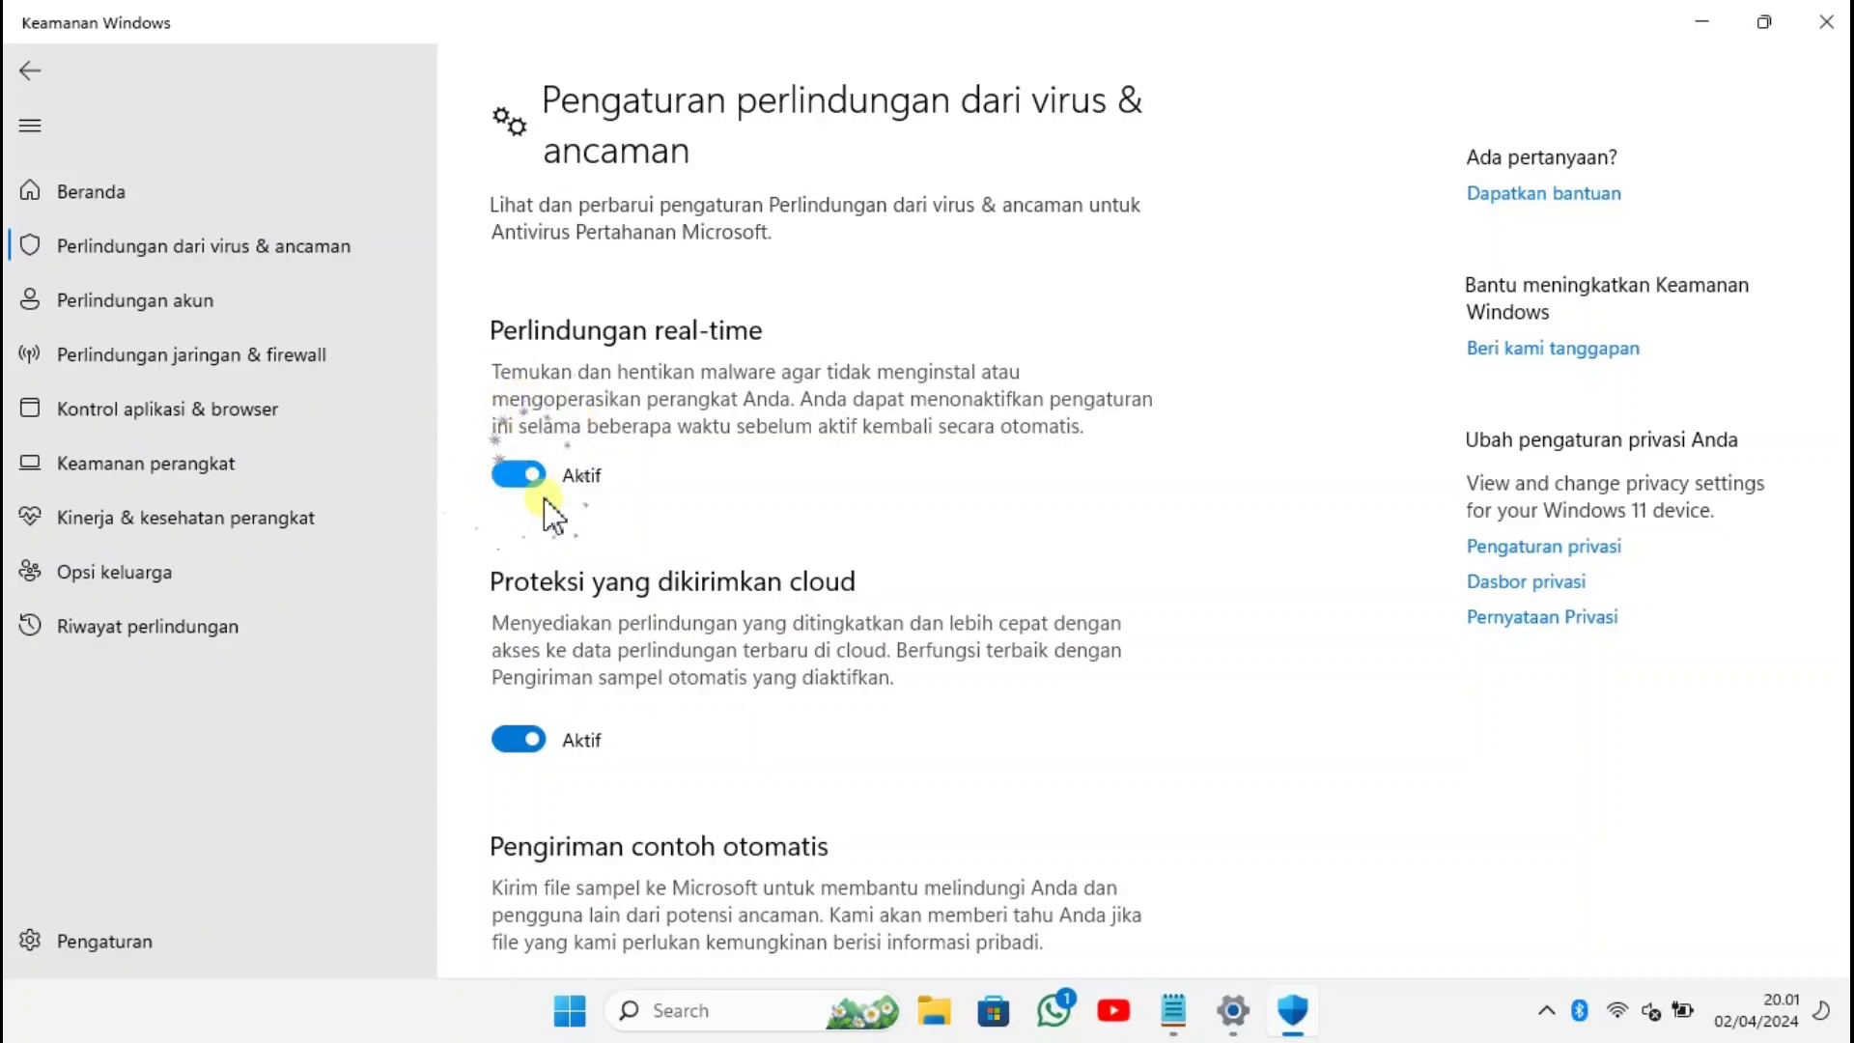
click(525, 472)
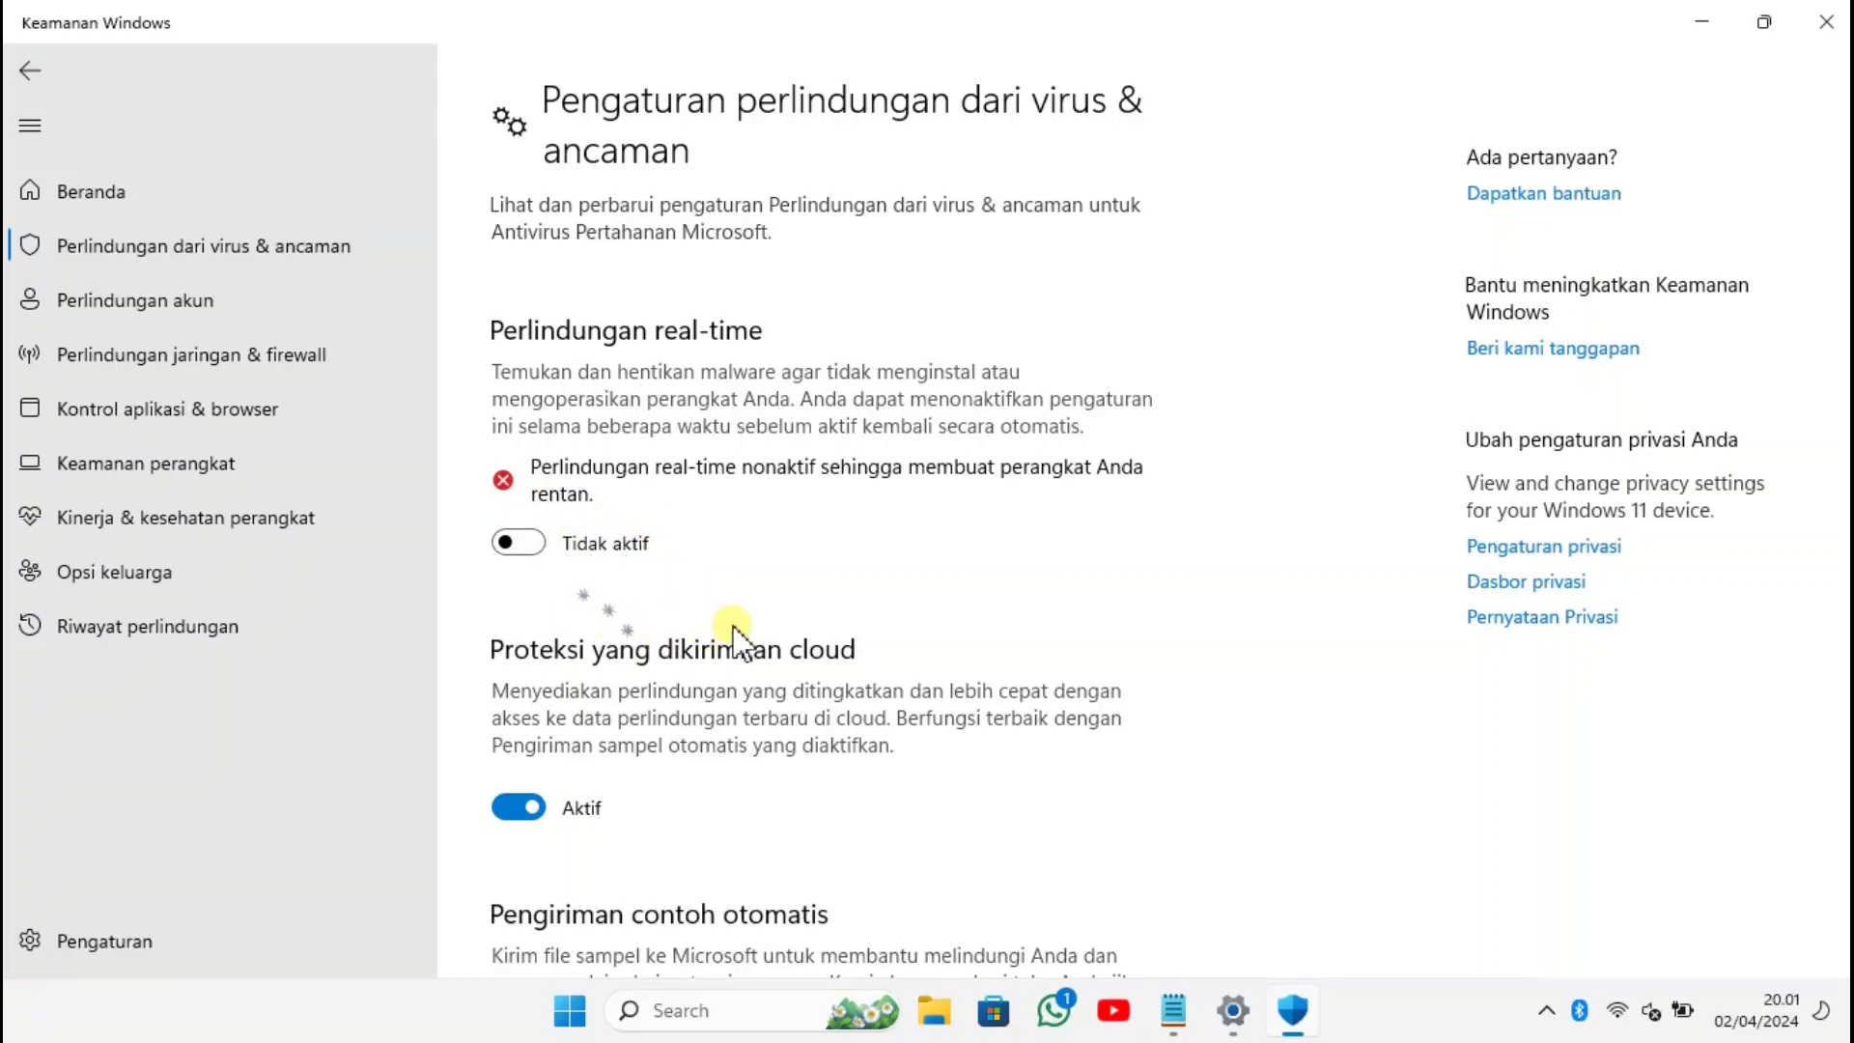
Check the startup status of the Windows Security notification entry in Task Manager
right_click(1397, 1007)
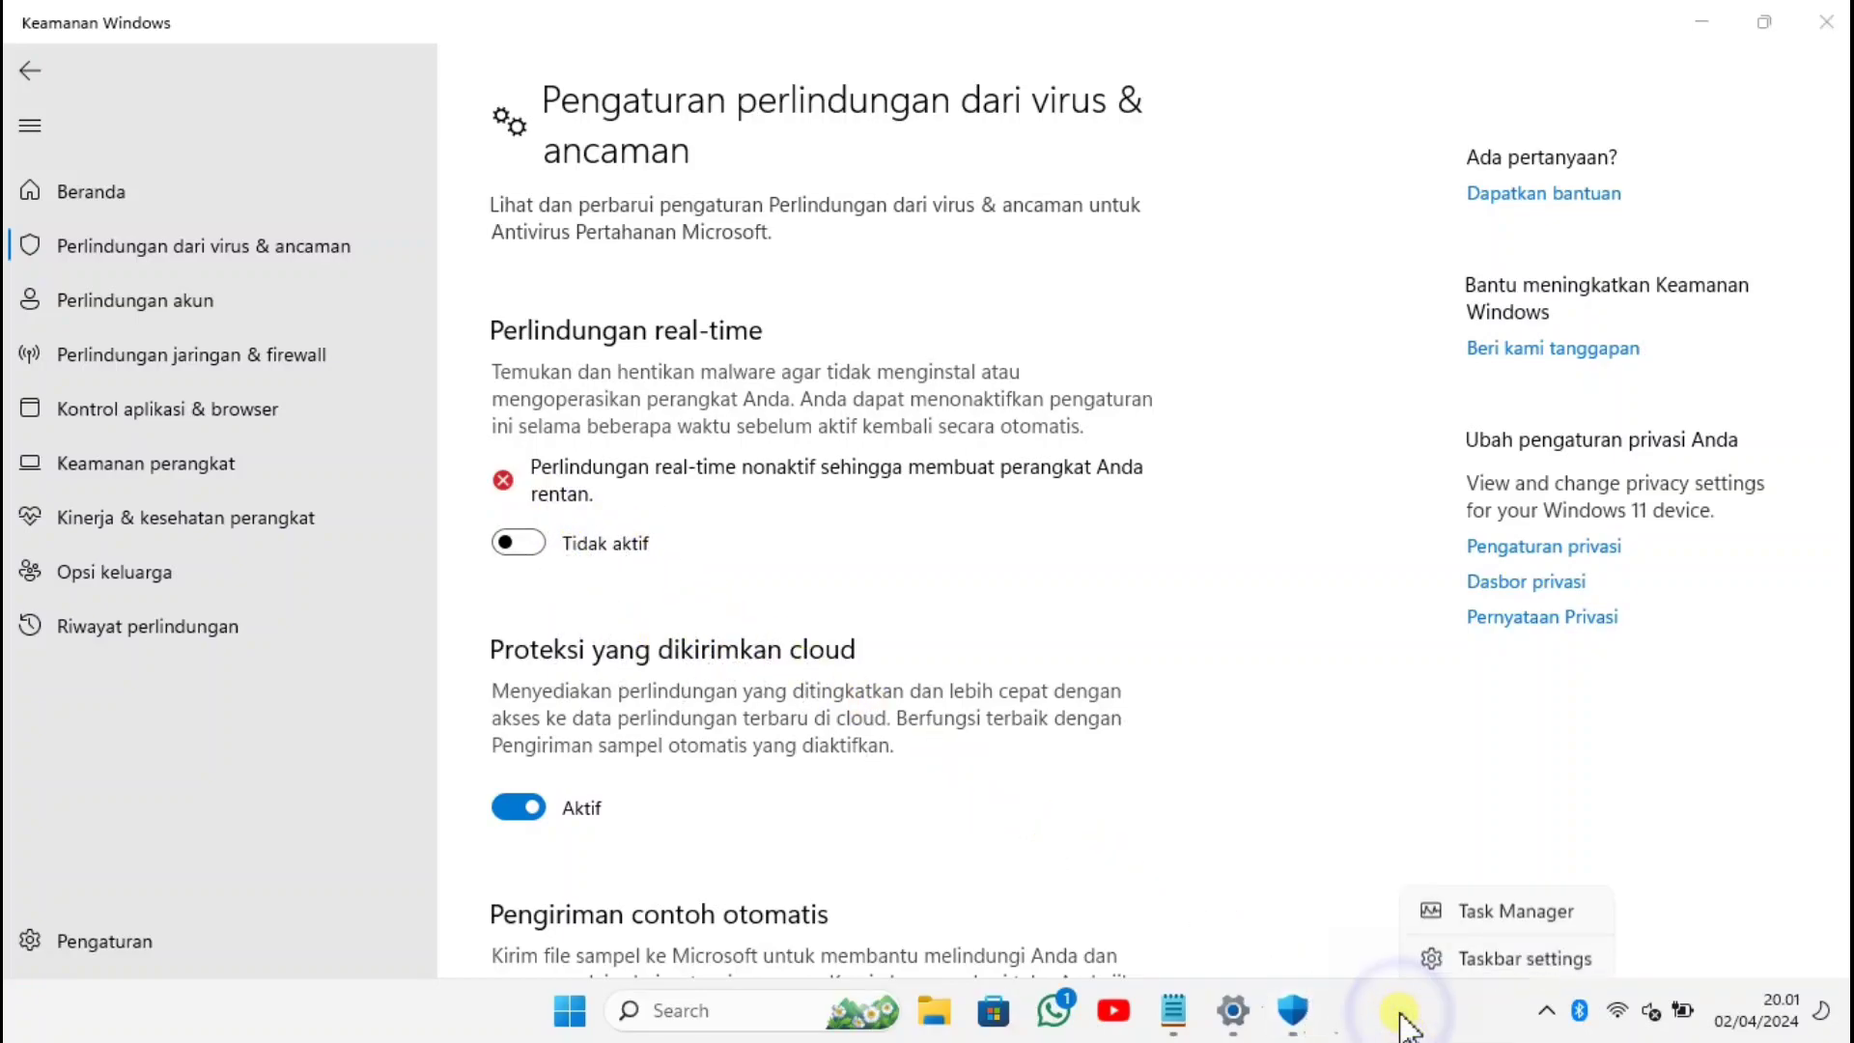
click(1450, 908)
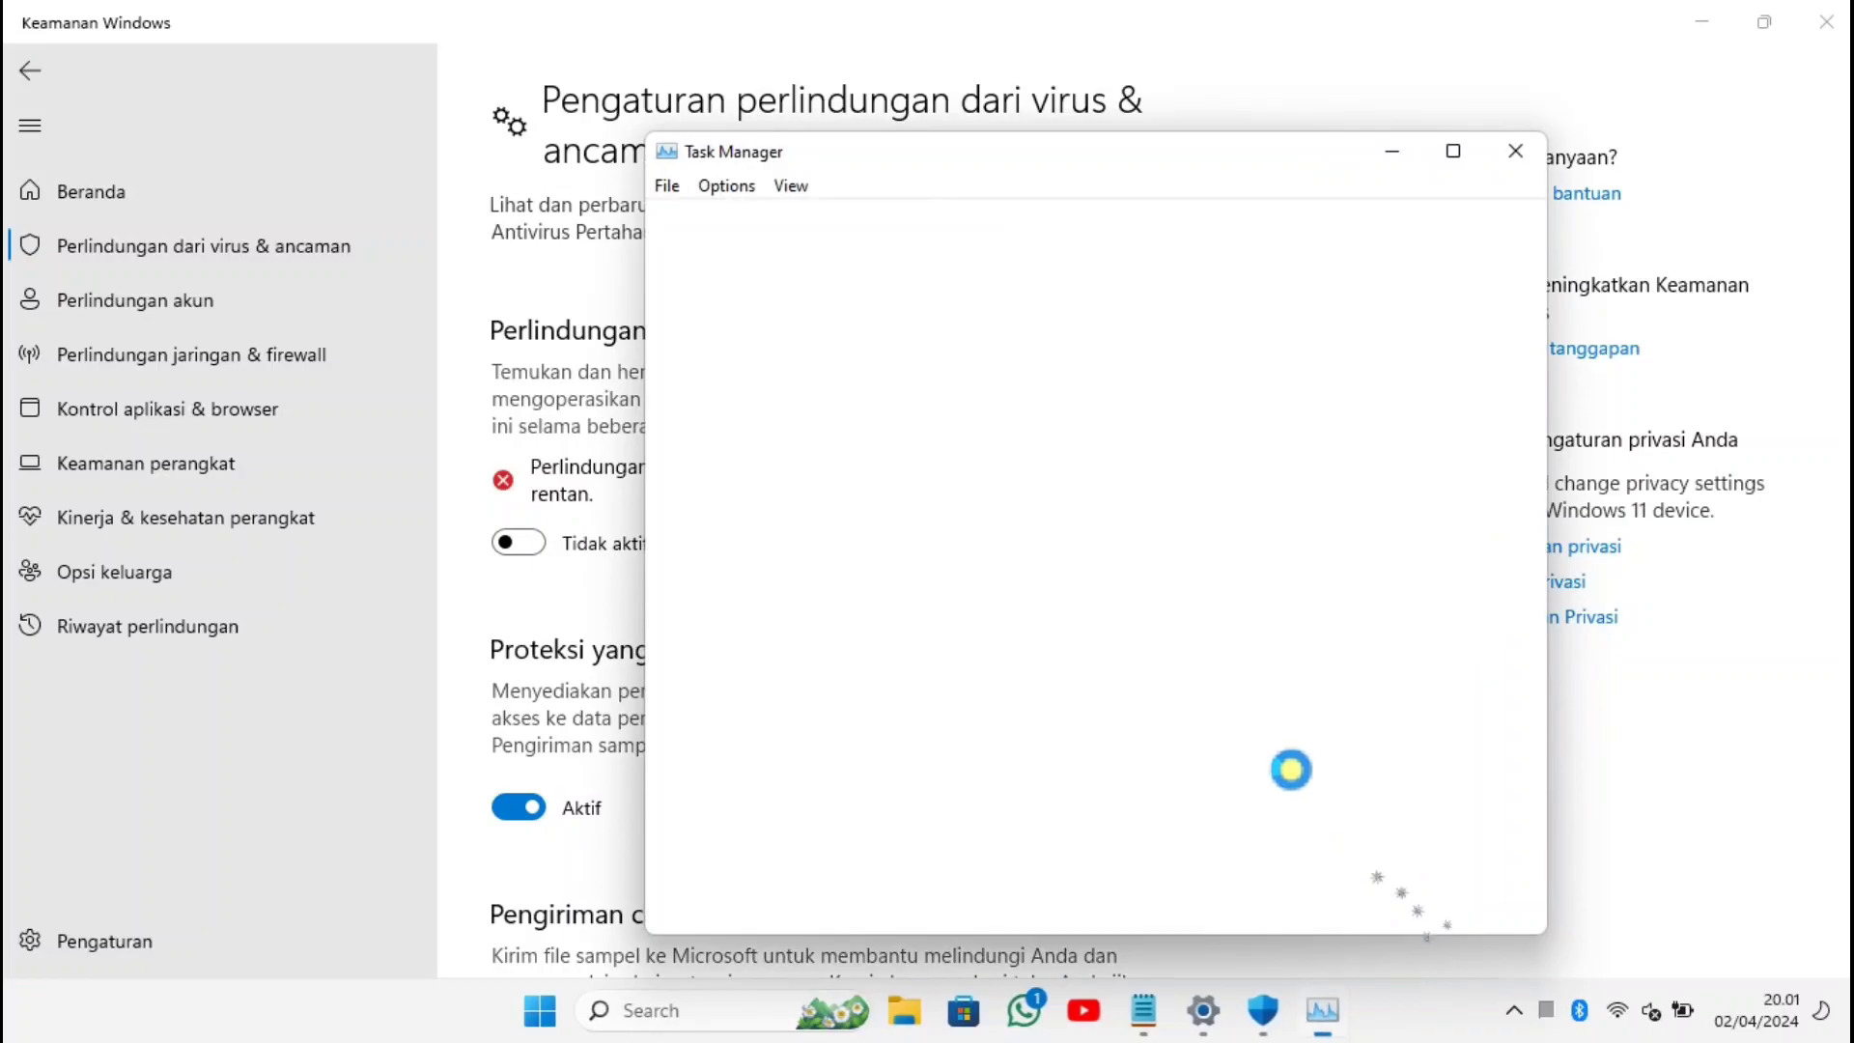
click(974, 220)
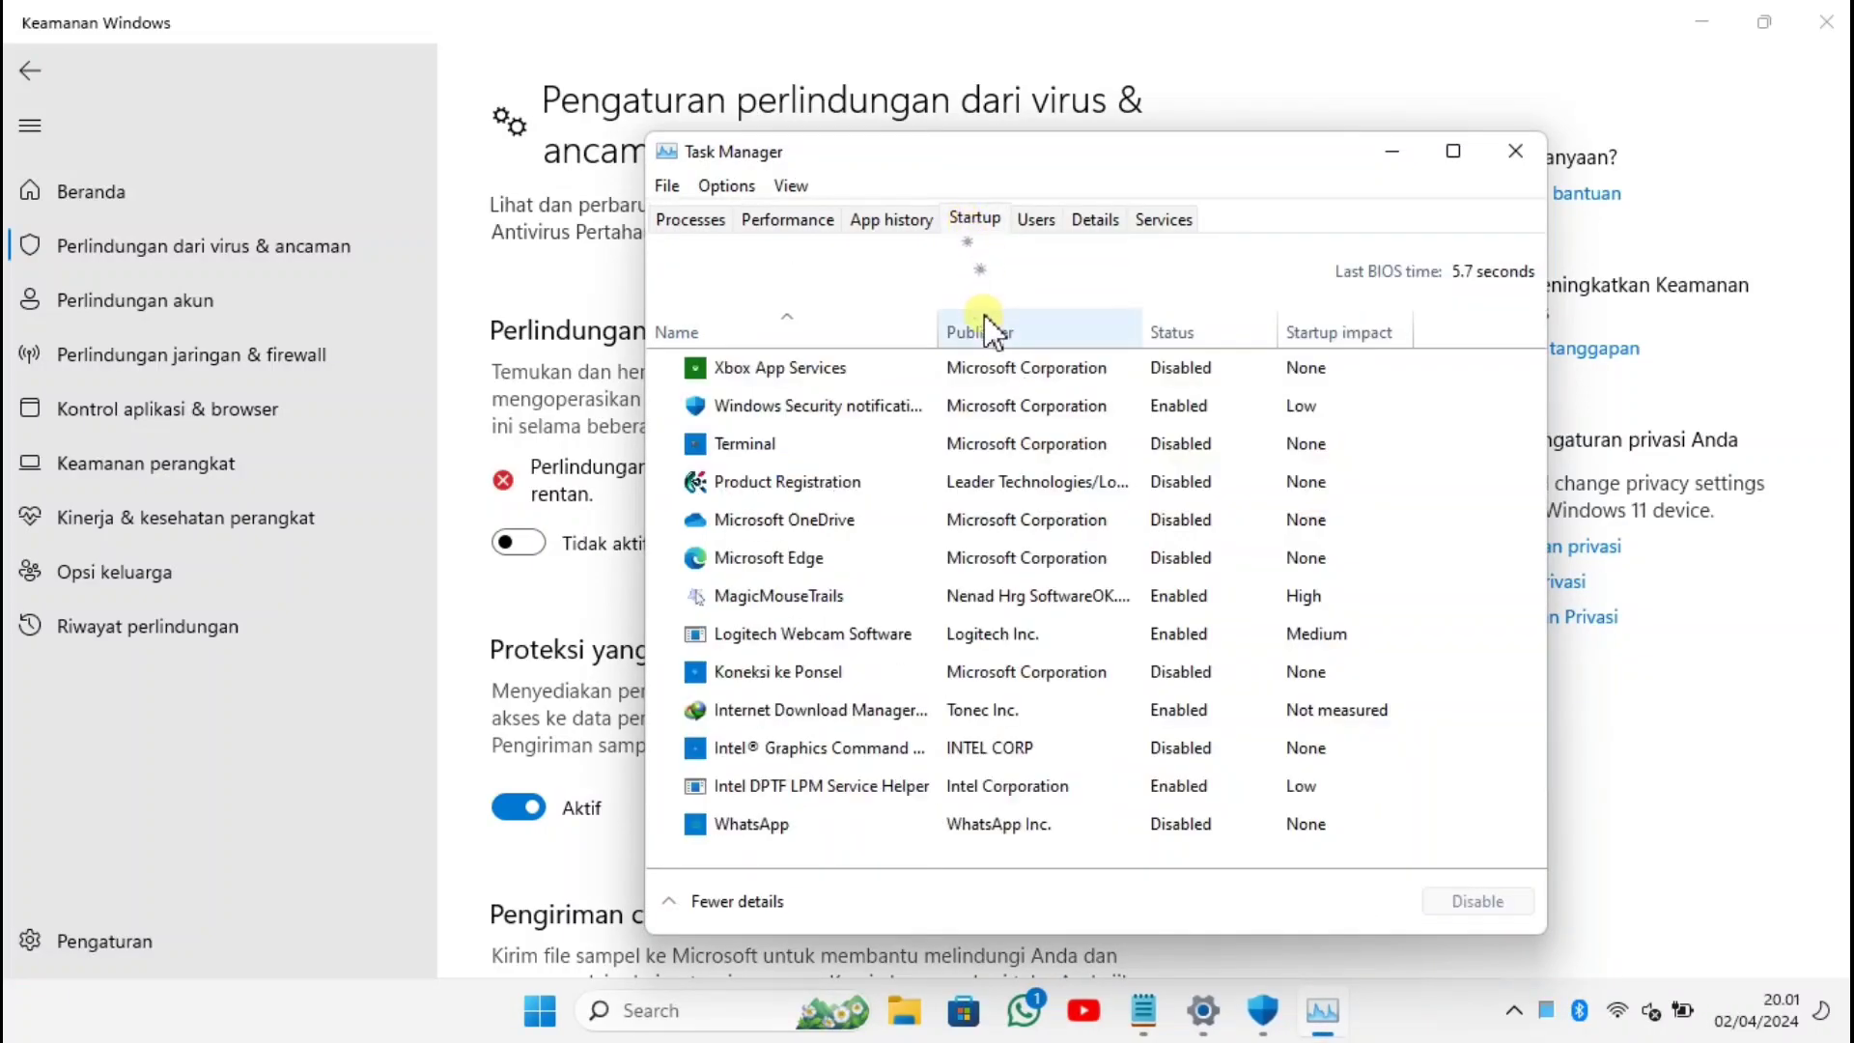
click(972, 415)
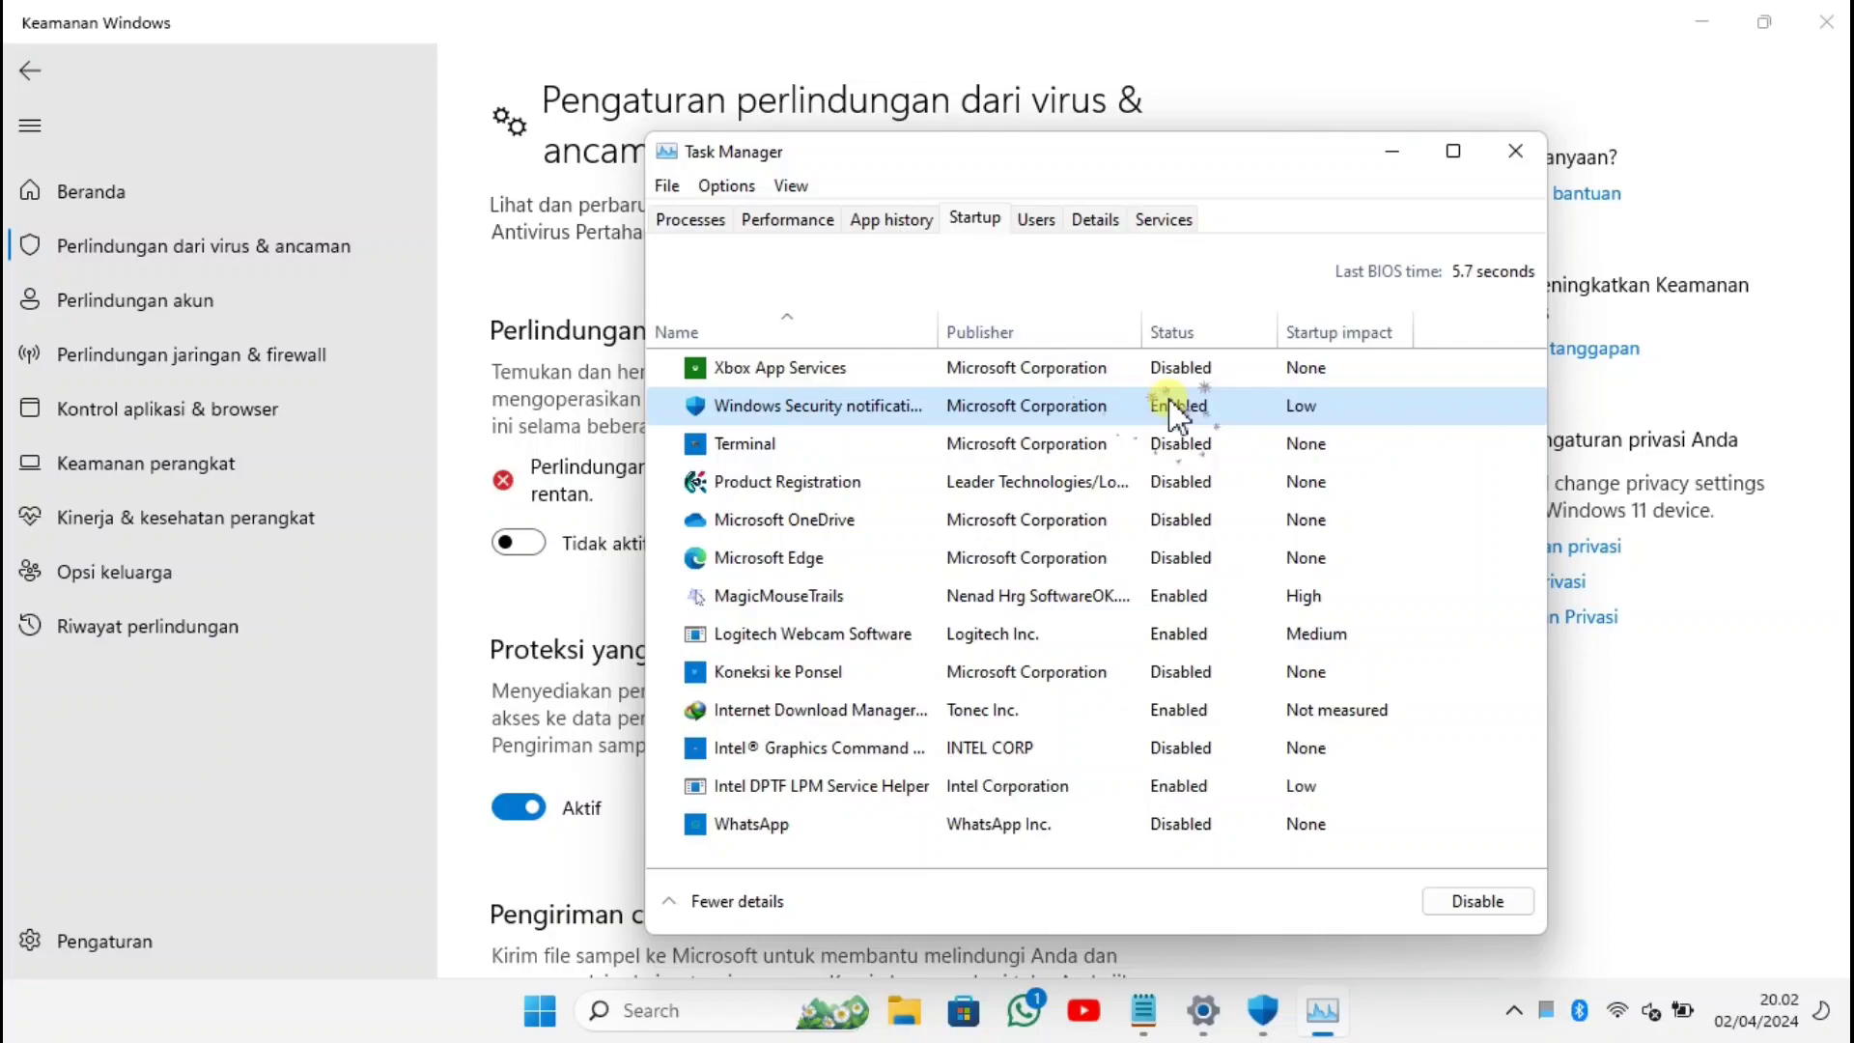
Close Task Manager, Windows Security and Settings to return to the desktop
key(alt+F4)
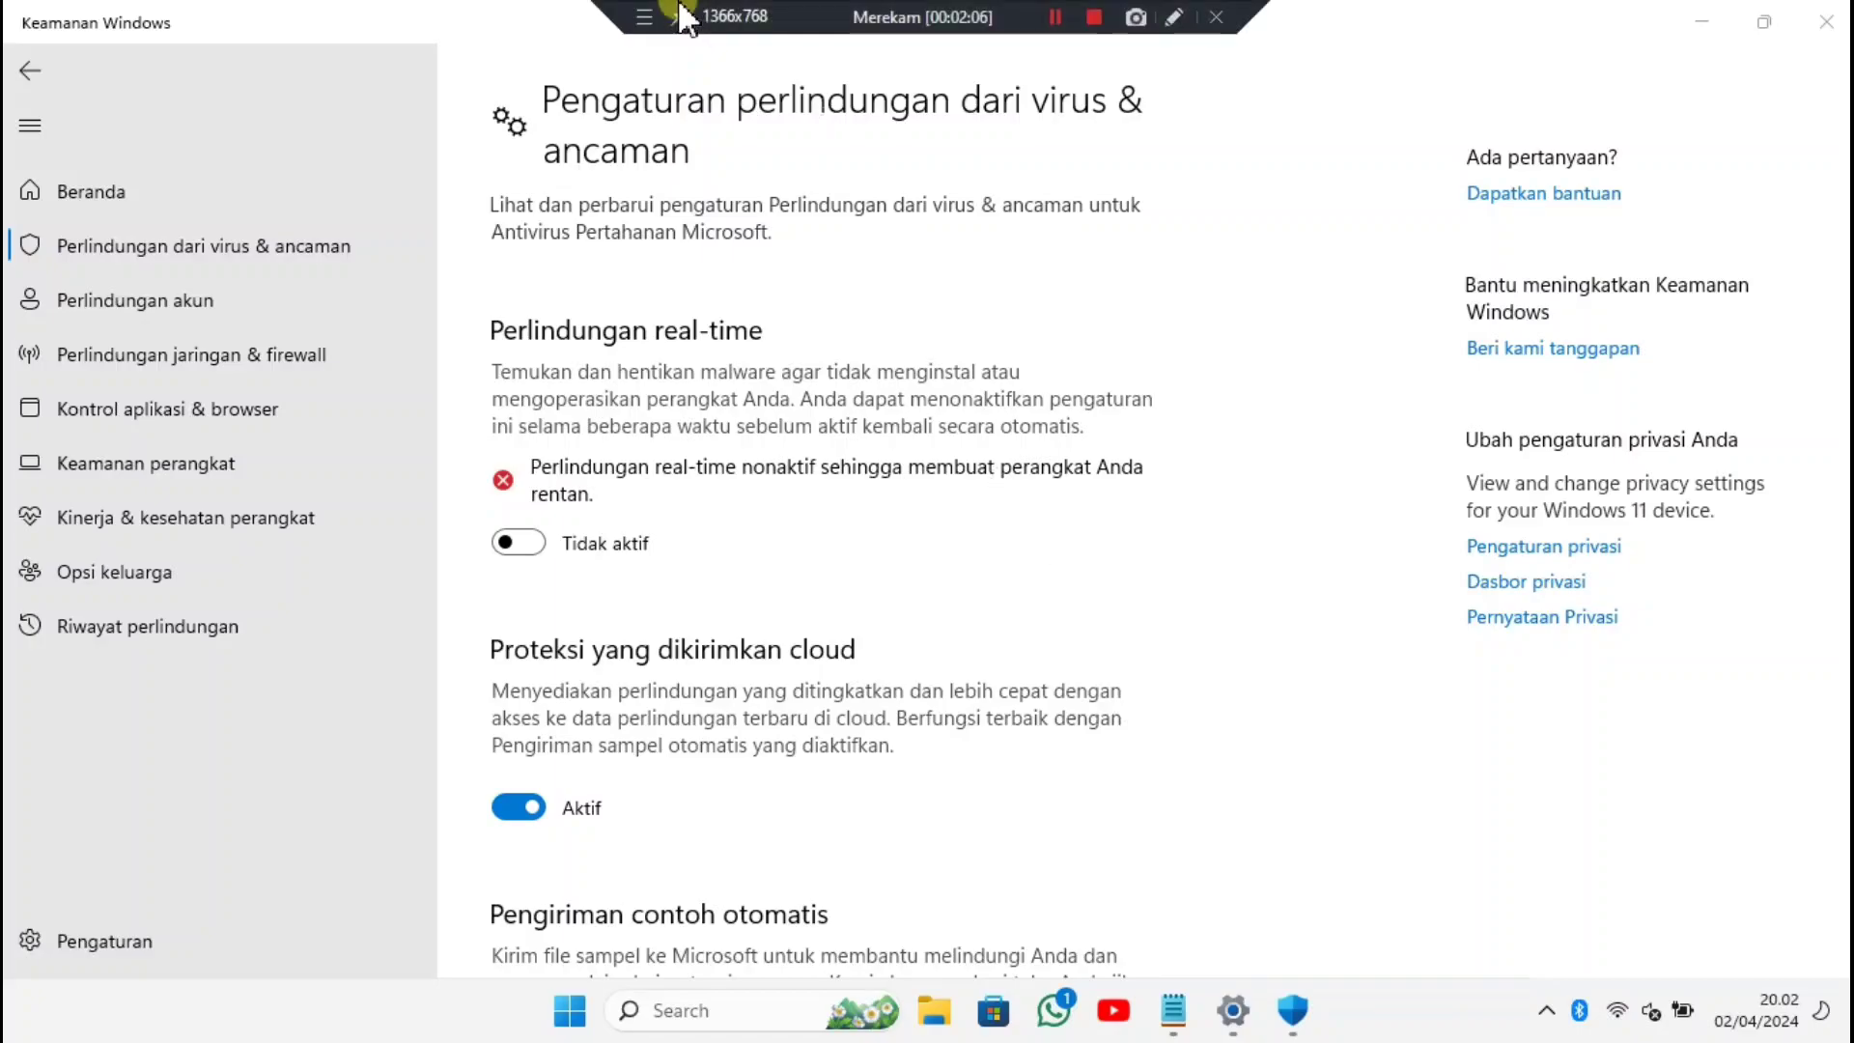
click(1825, 24)
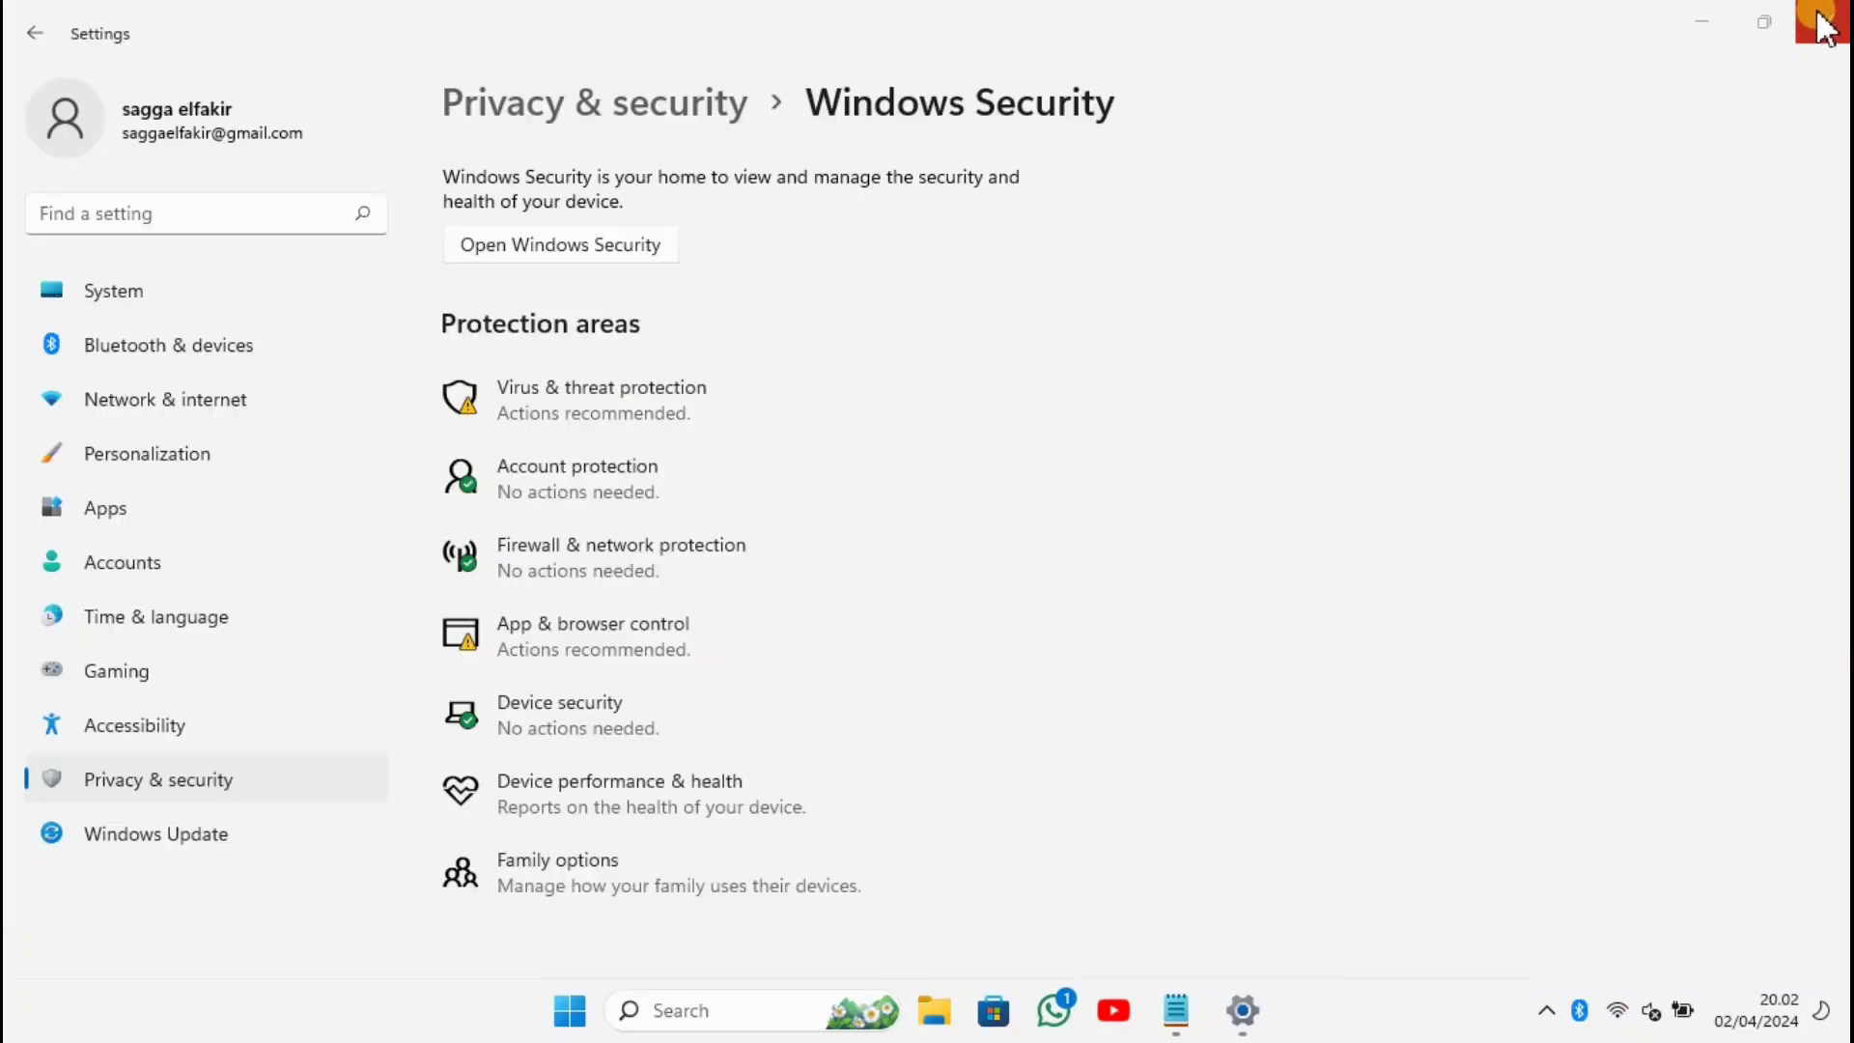
click(1835, 18)
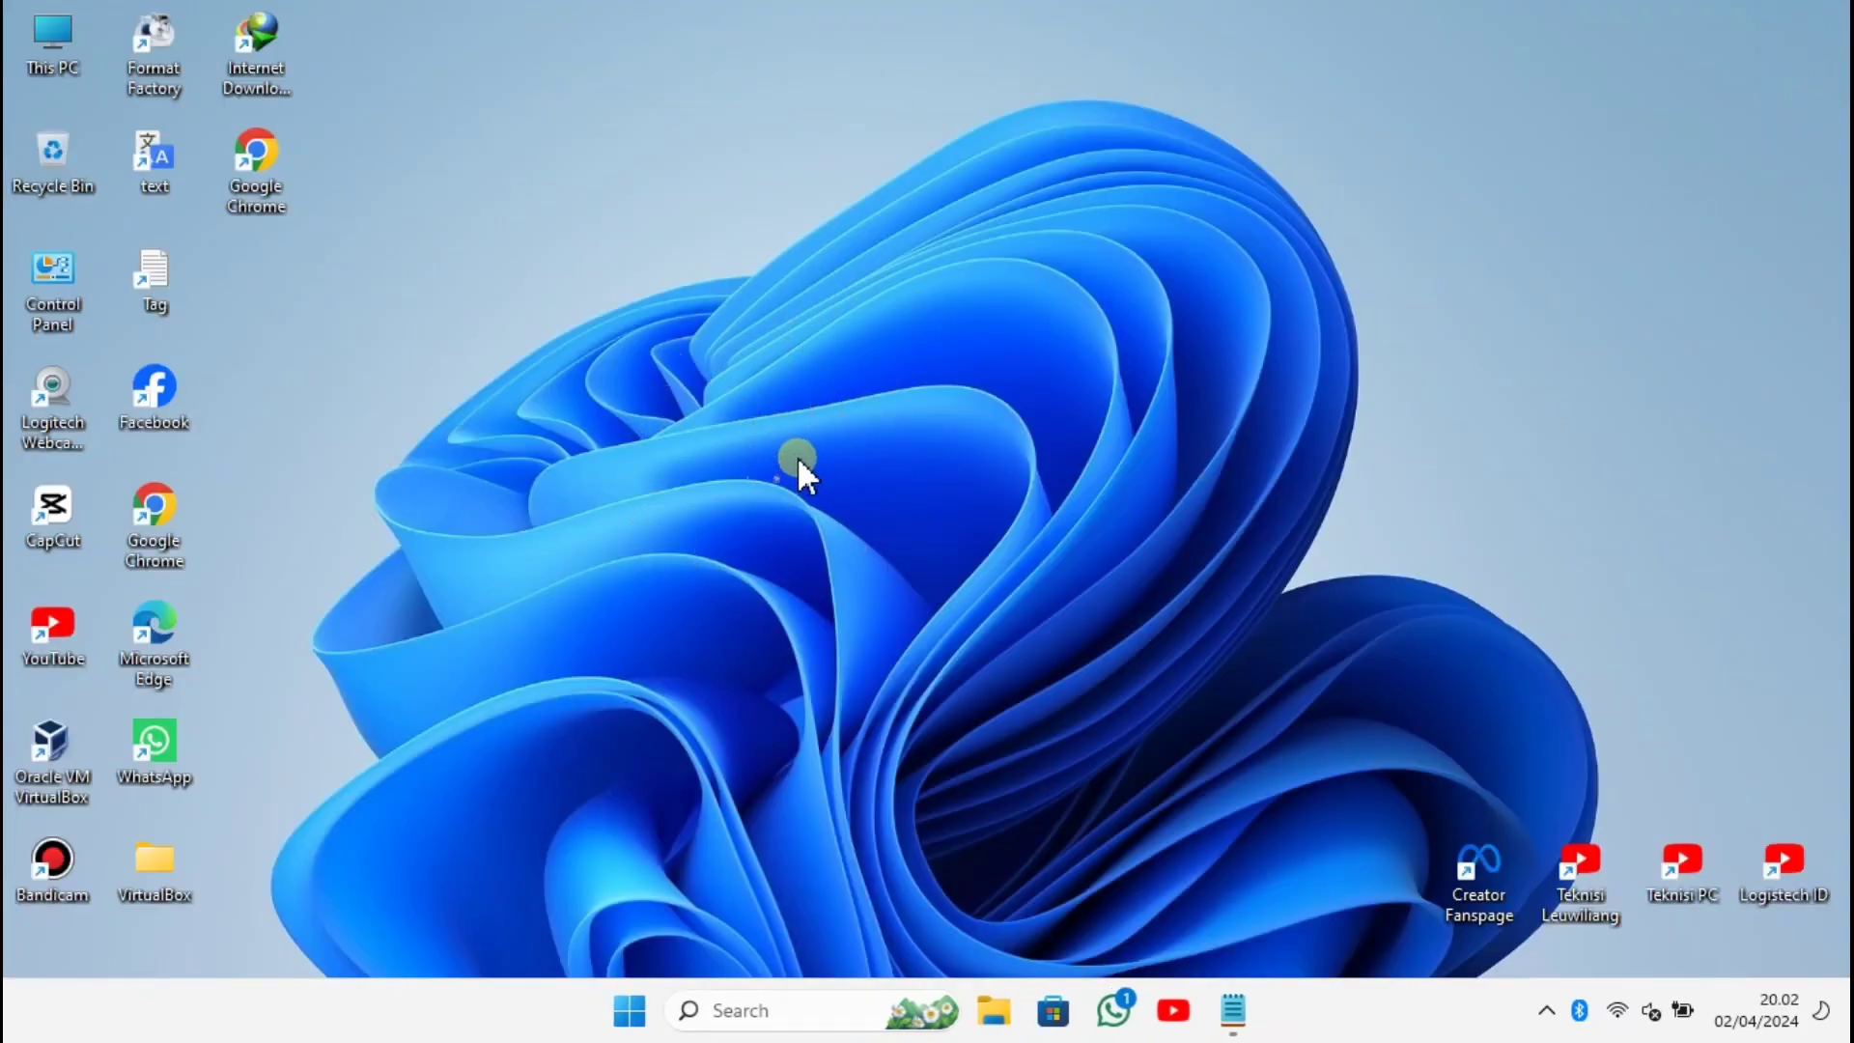
Reopen Task Manager, switch it to the compact view, move its window higher, and restore the detailed view
key(ctrl+shift+Escape)
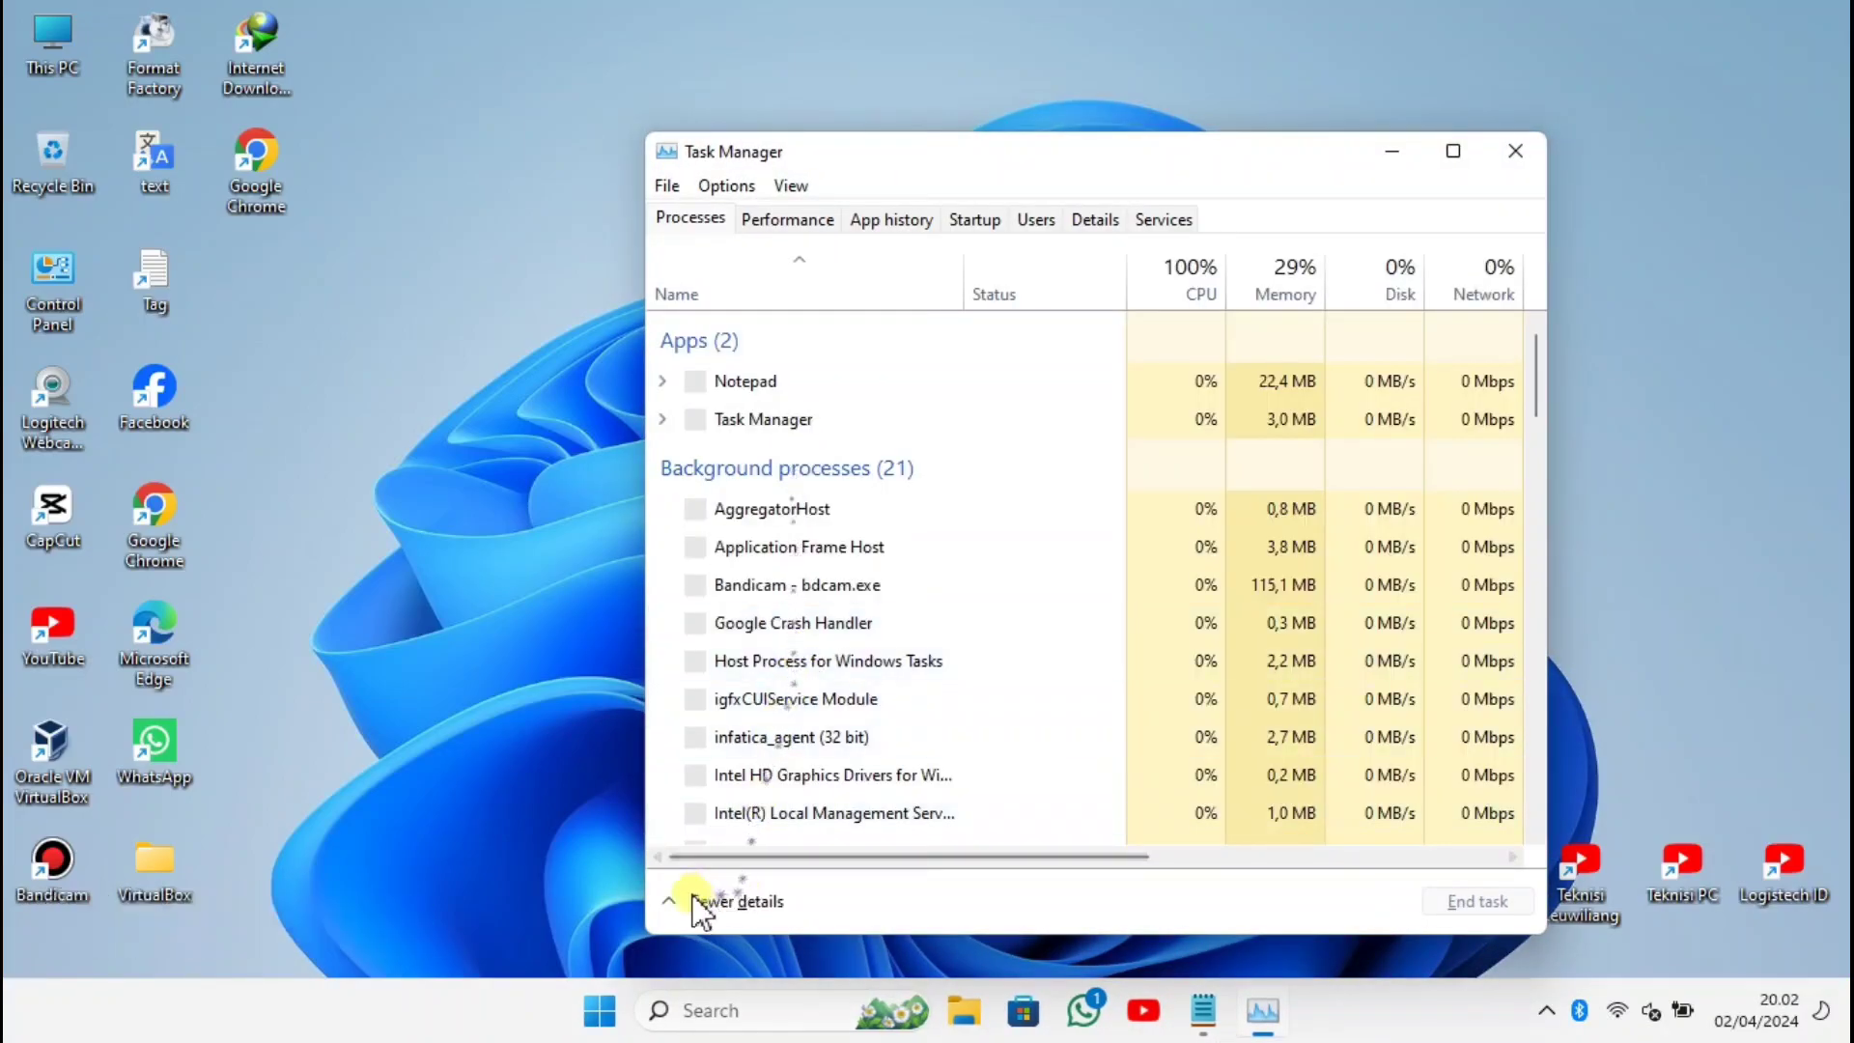
click(670, 900)
drag(894, 147, 965, 50)
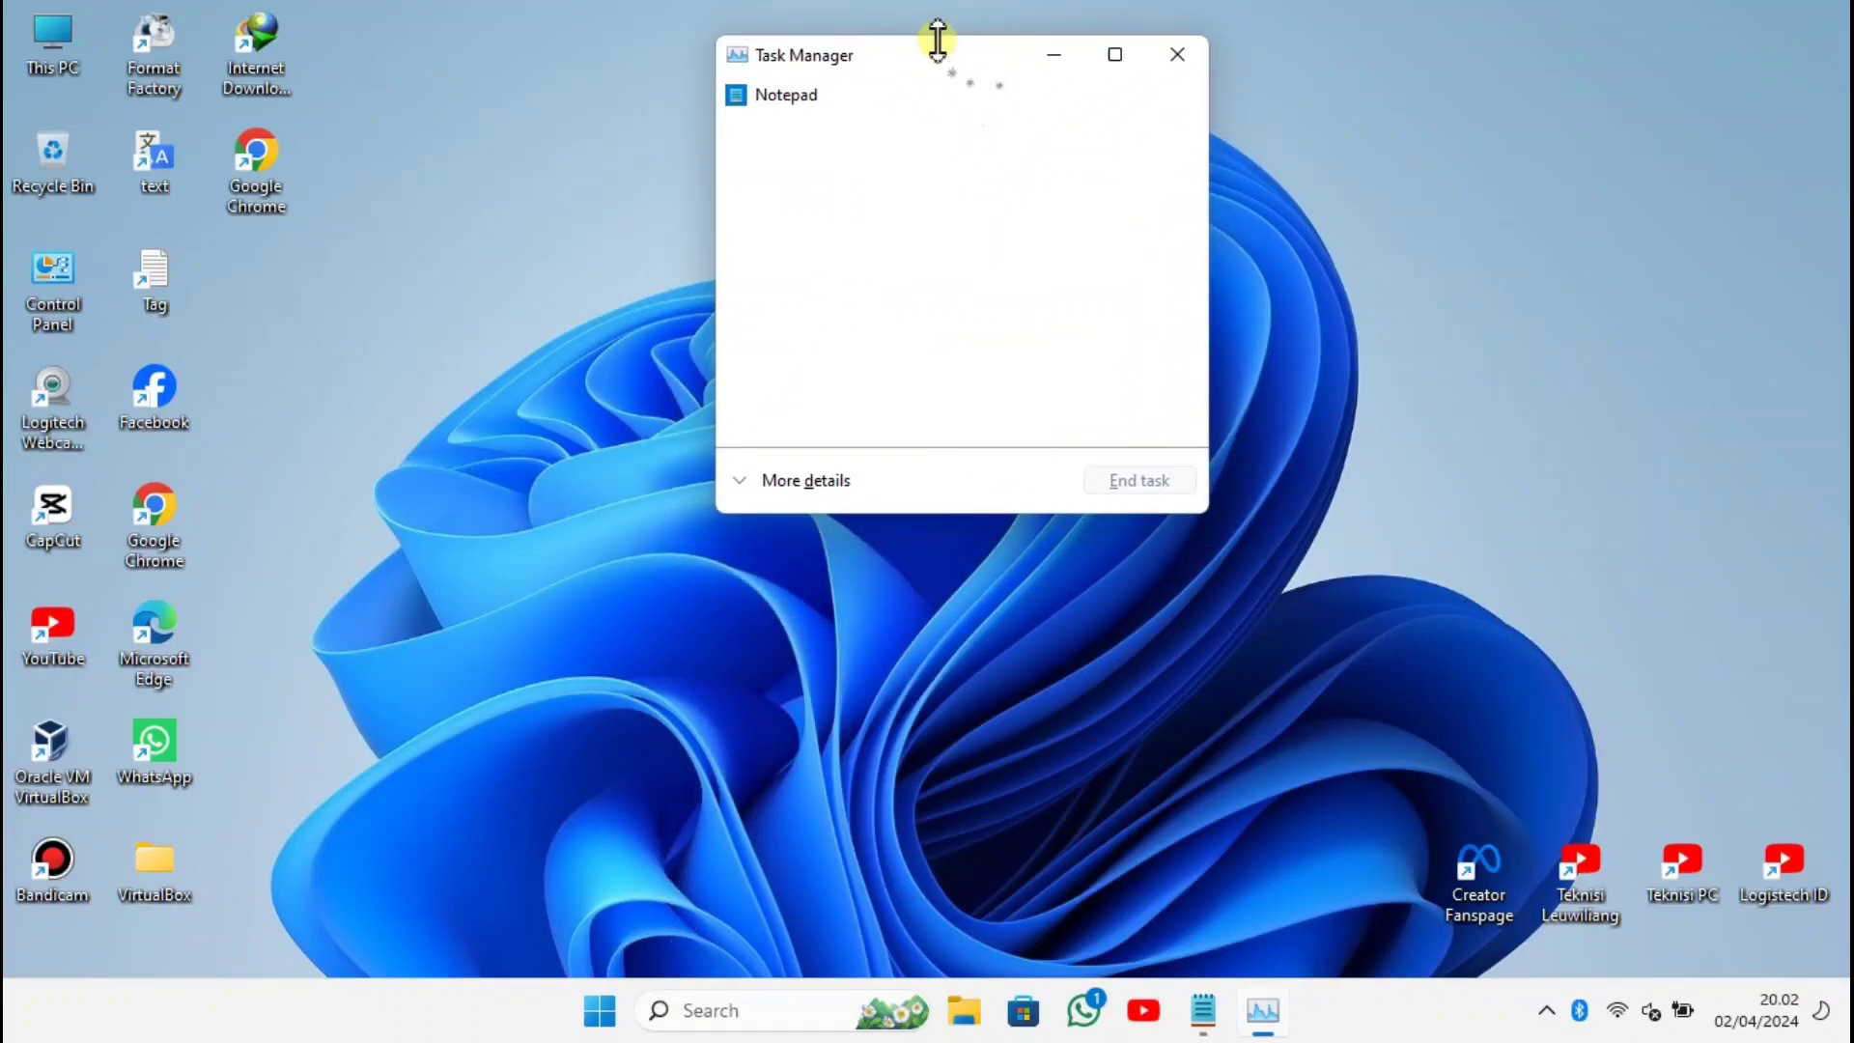
click(740, 481)
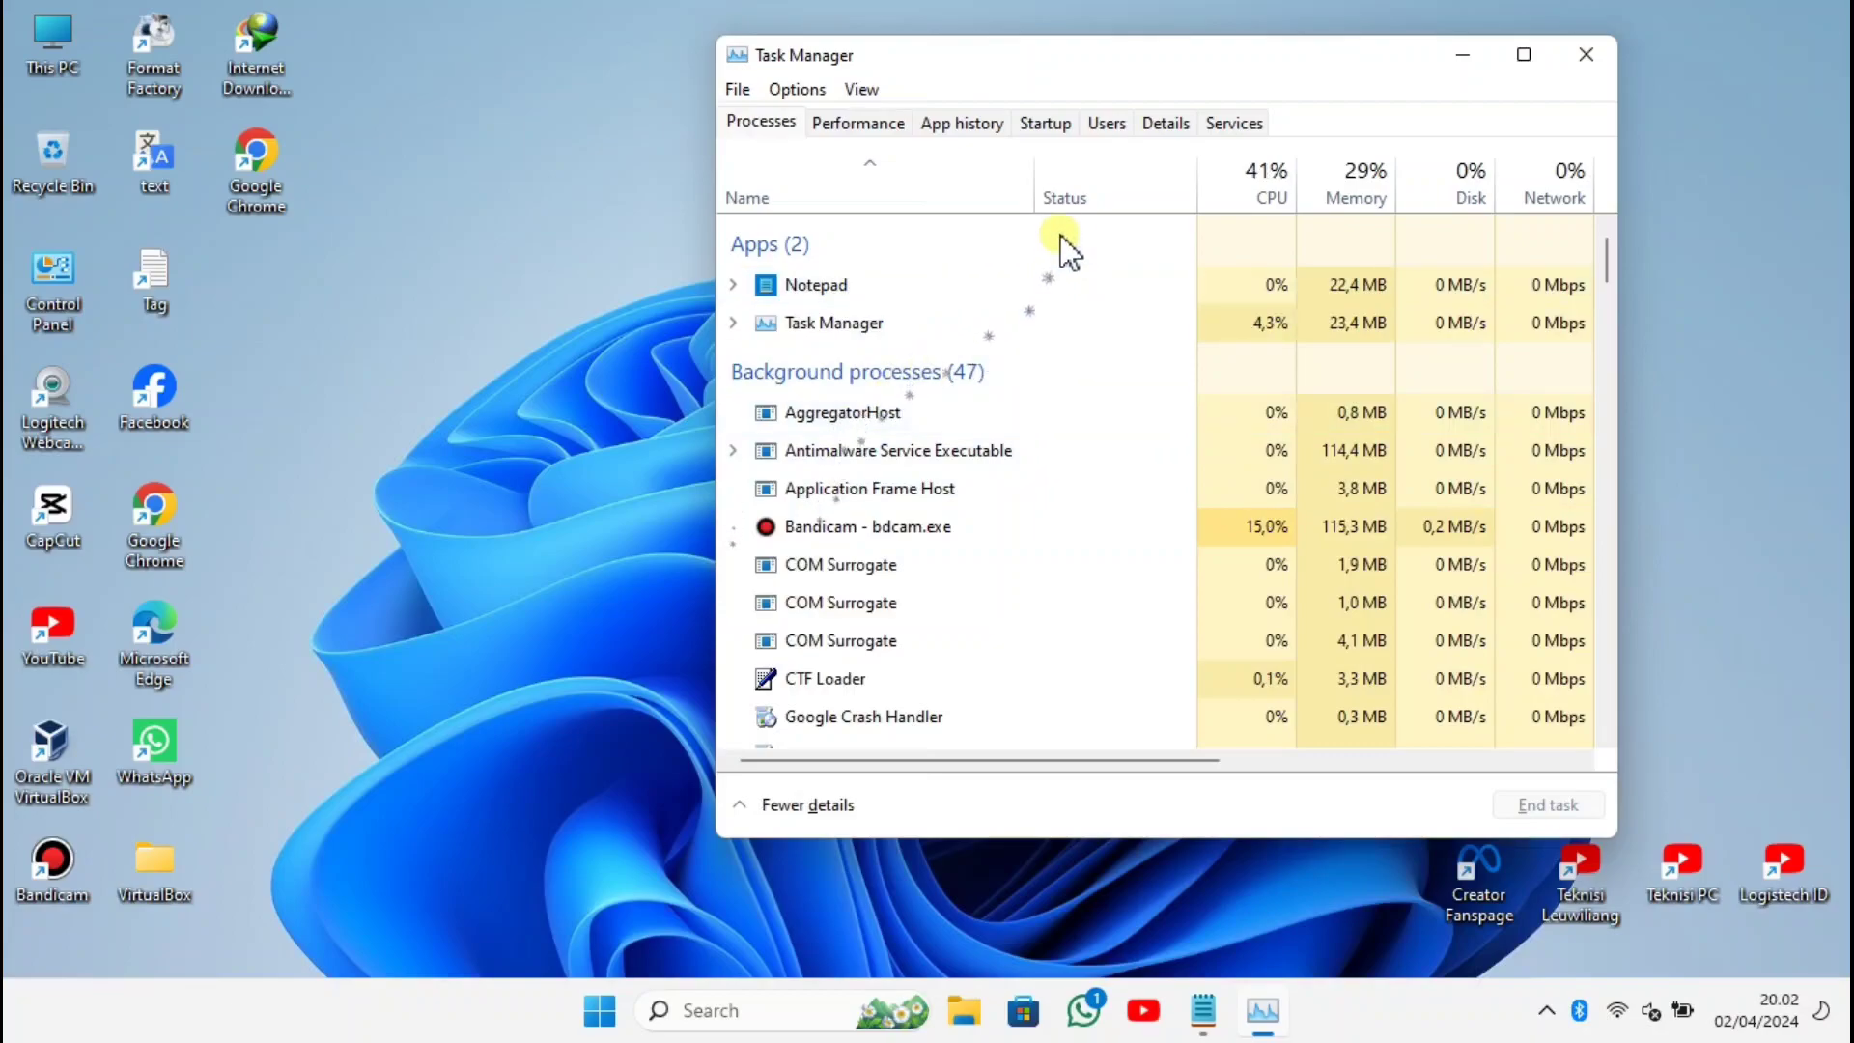
Restart the Windows Explorer process and close Task Manager
drag(1615, 258, 1624, 715)
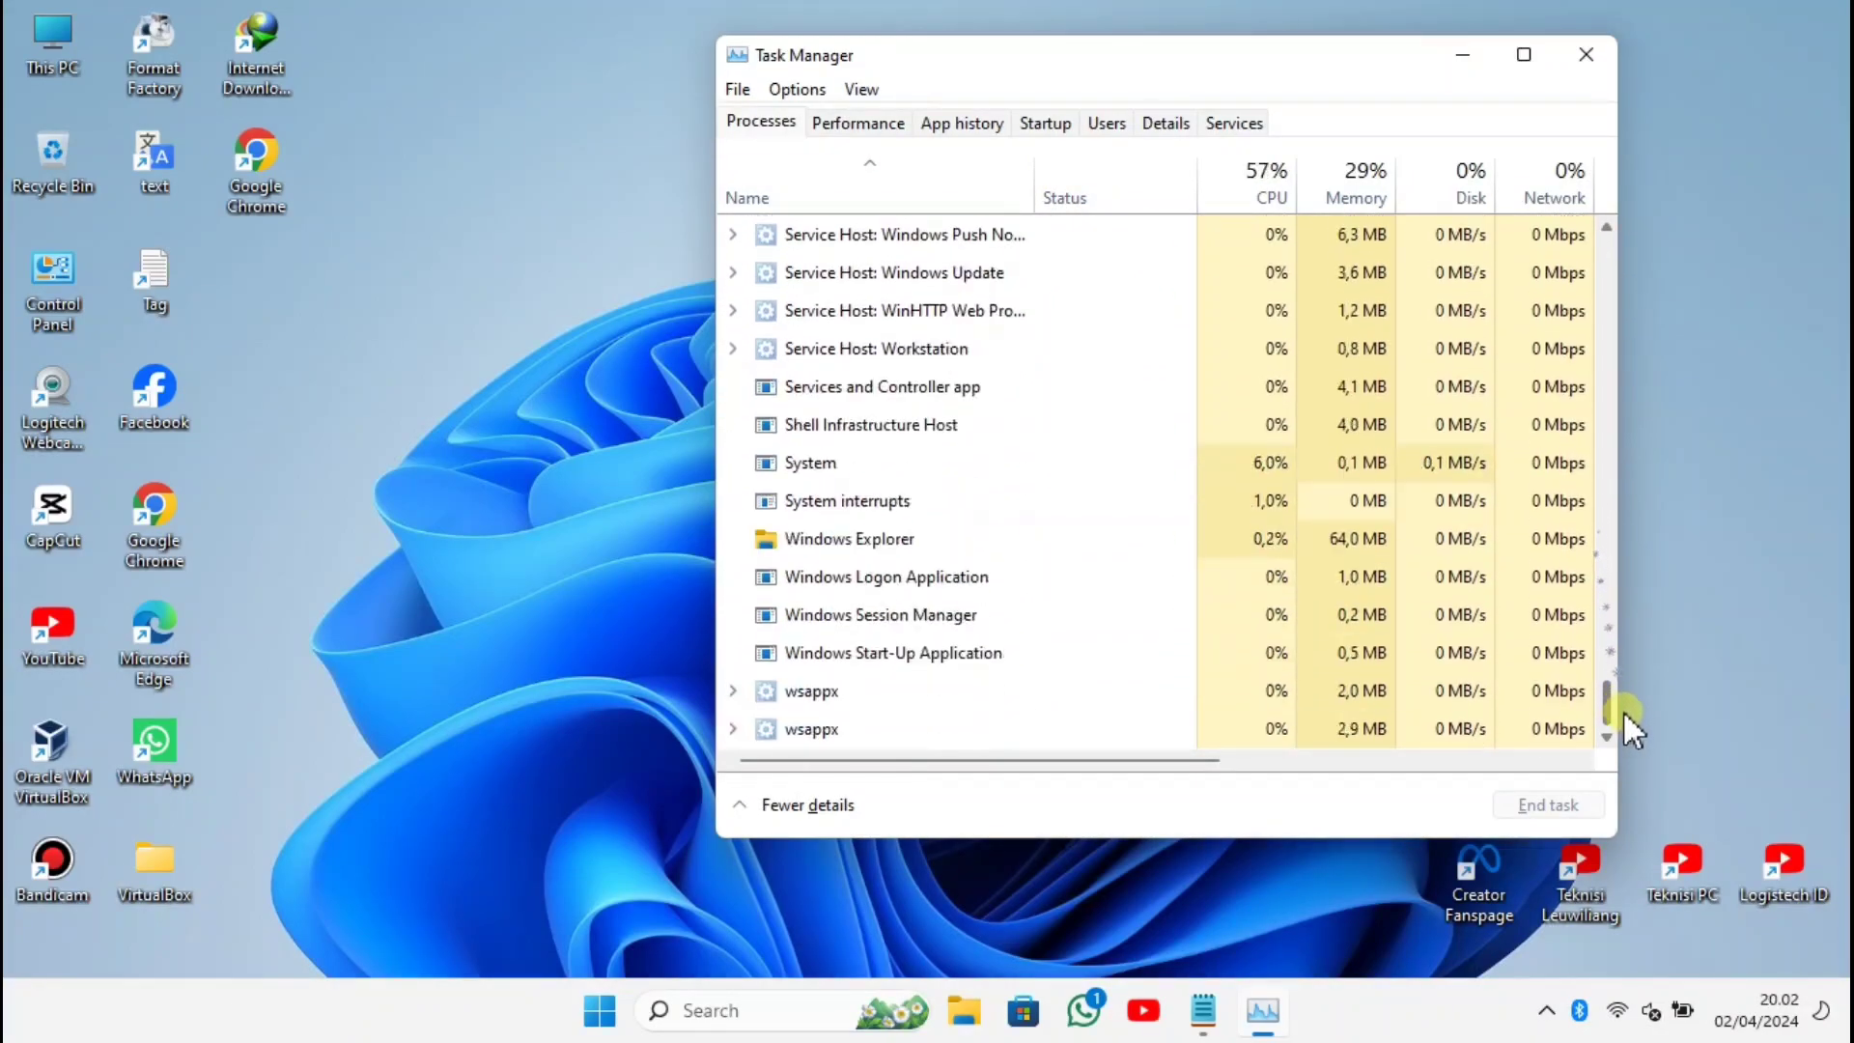
click(935, 542)
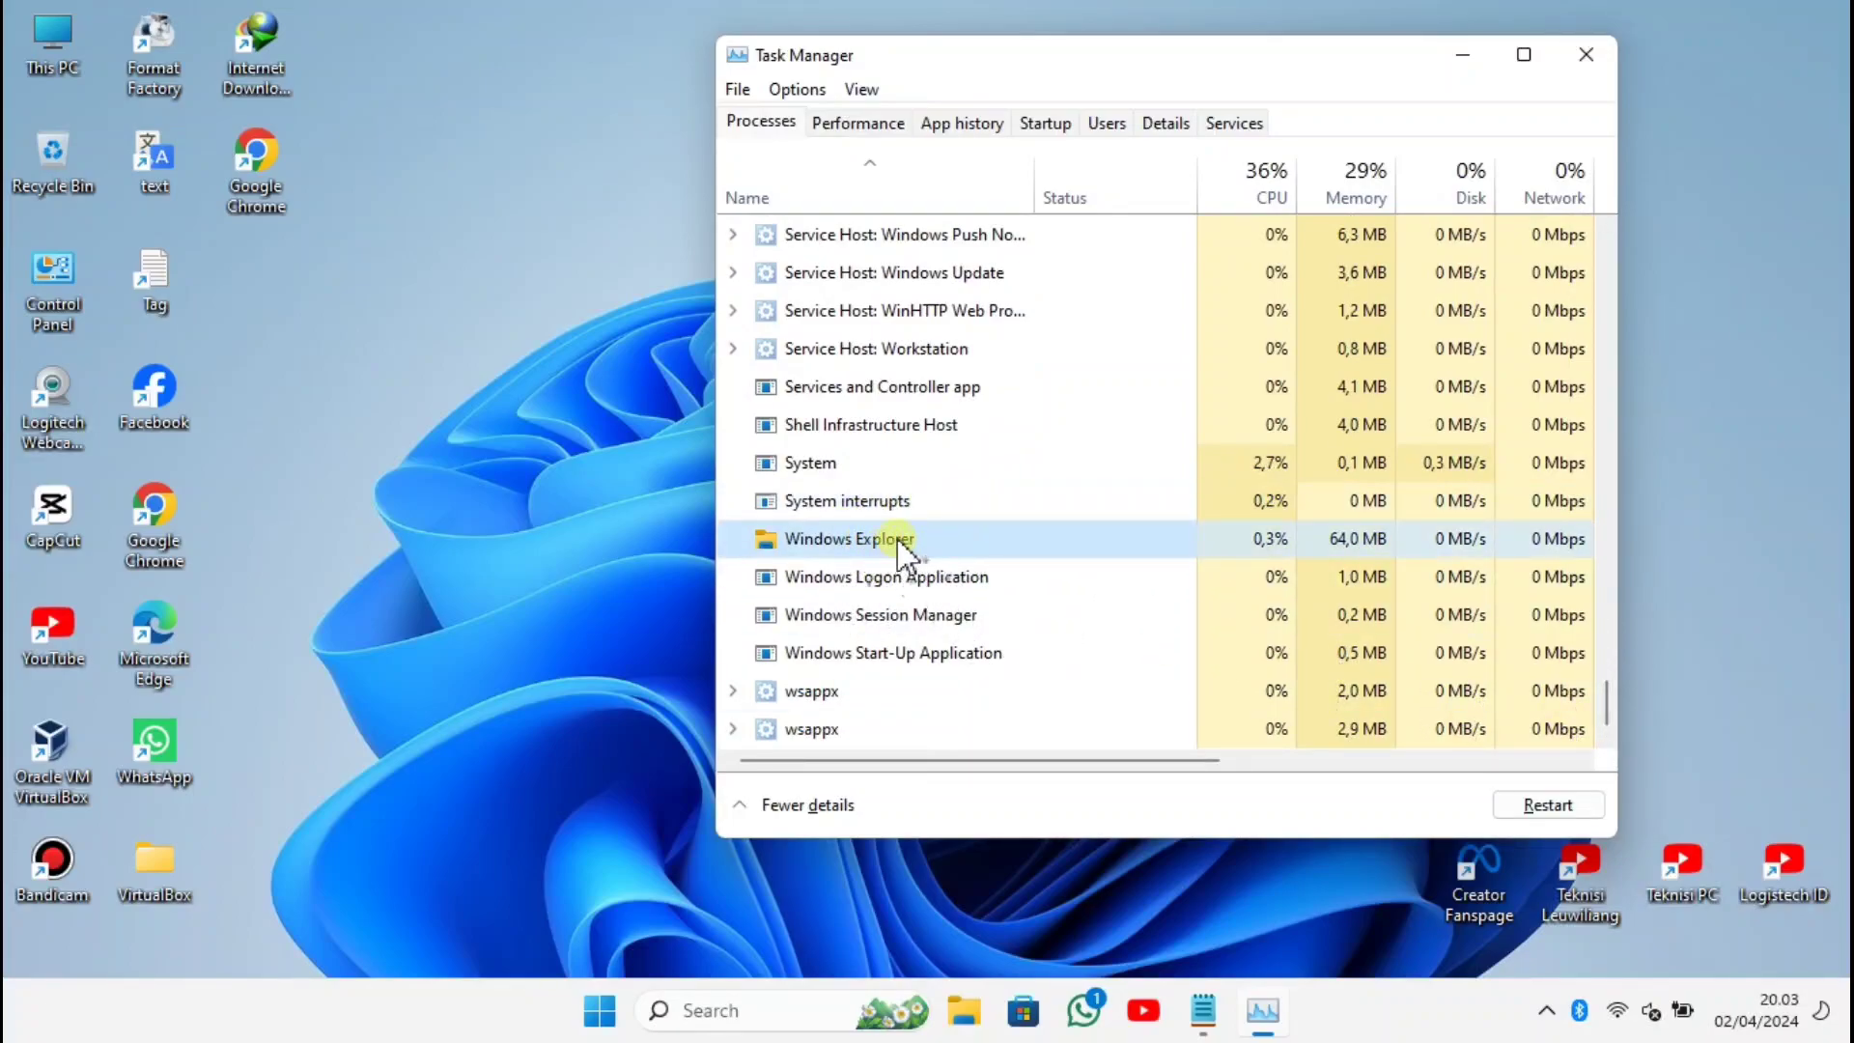
click(1550, 807)
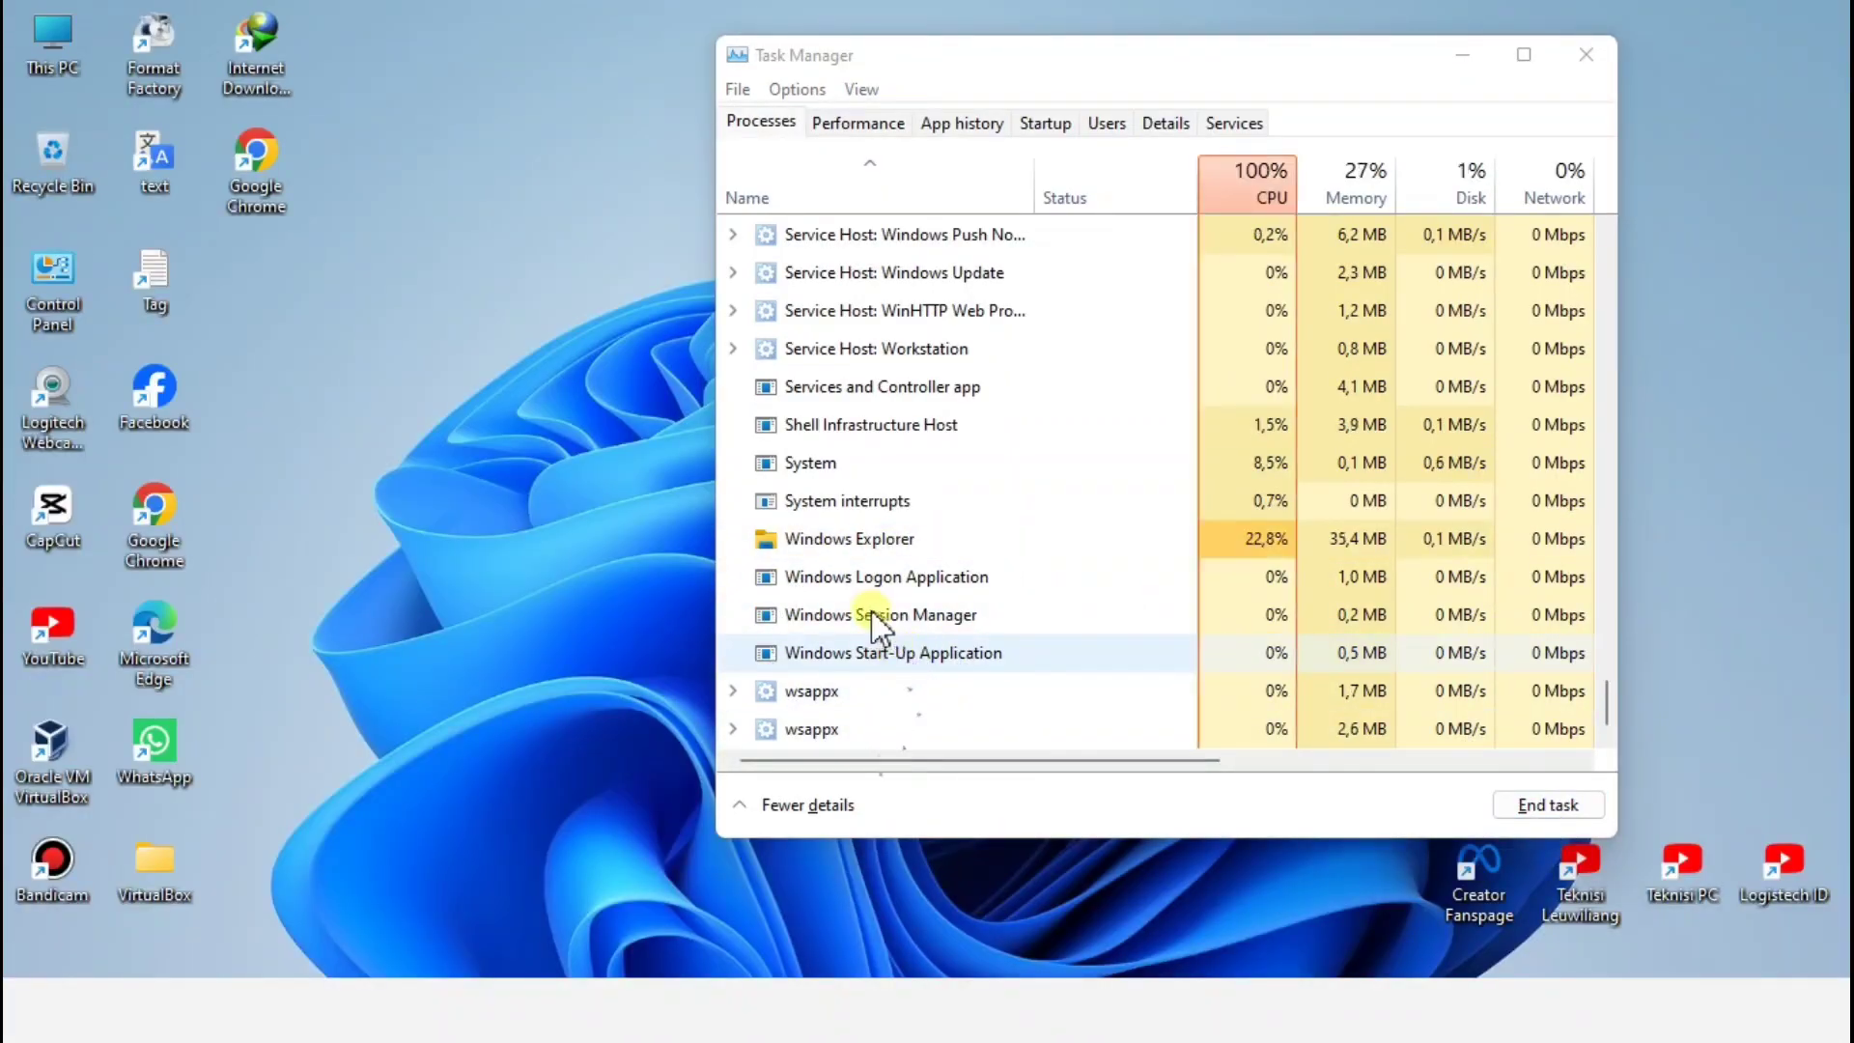
scroll(859, 610, up, 1)
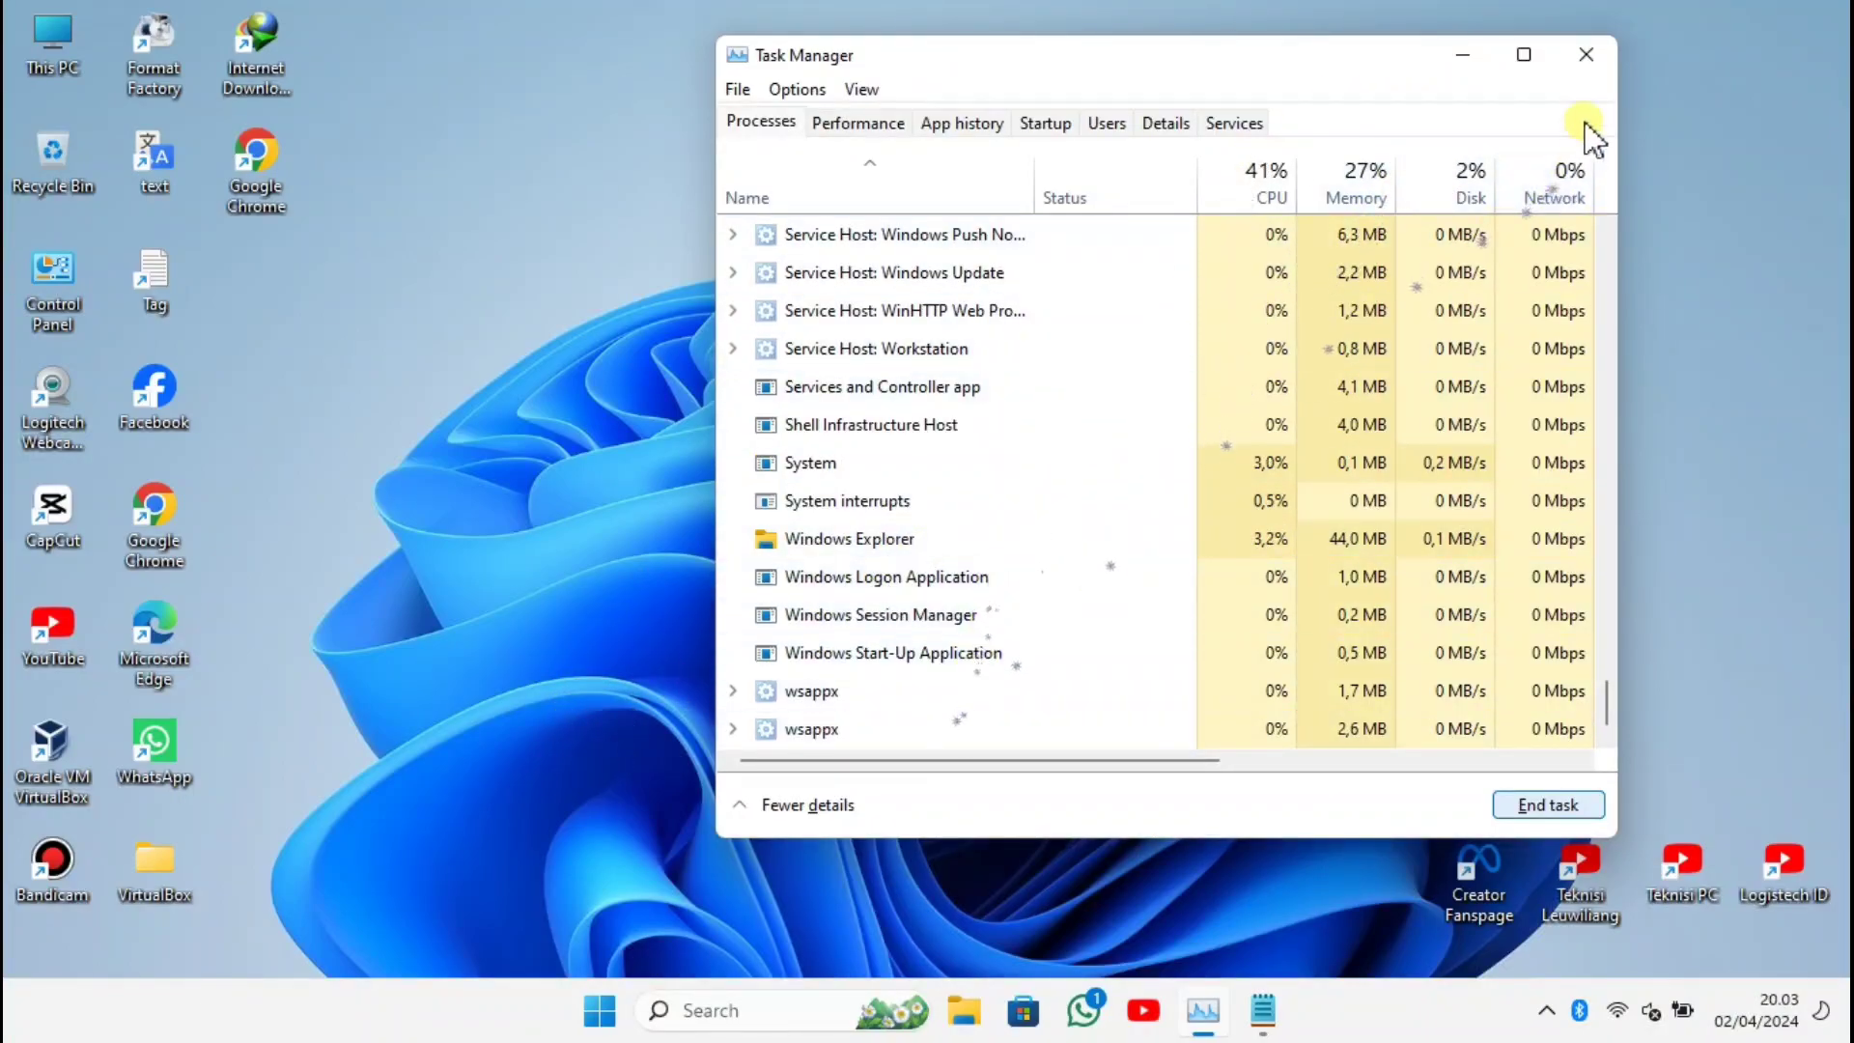
click(1586, 54)
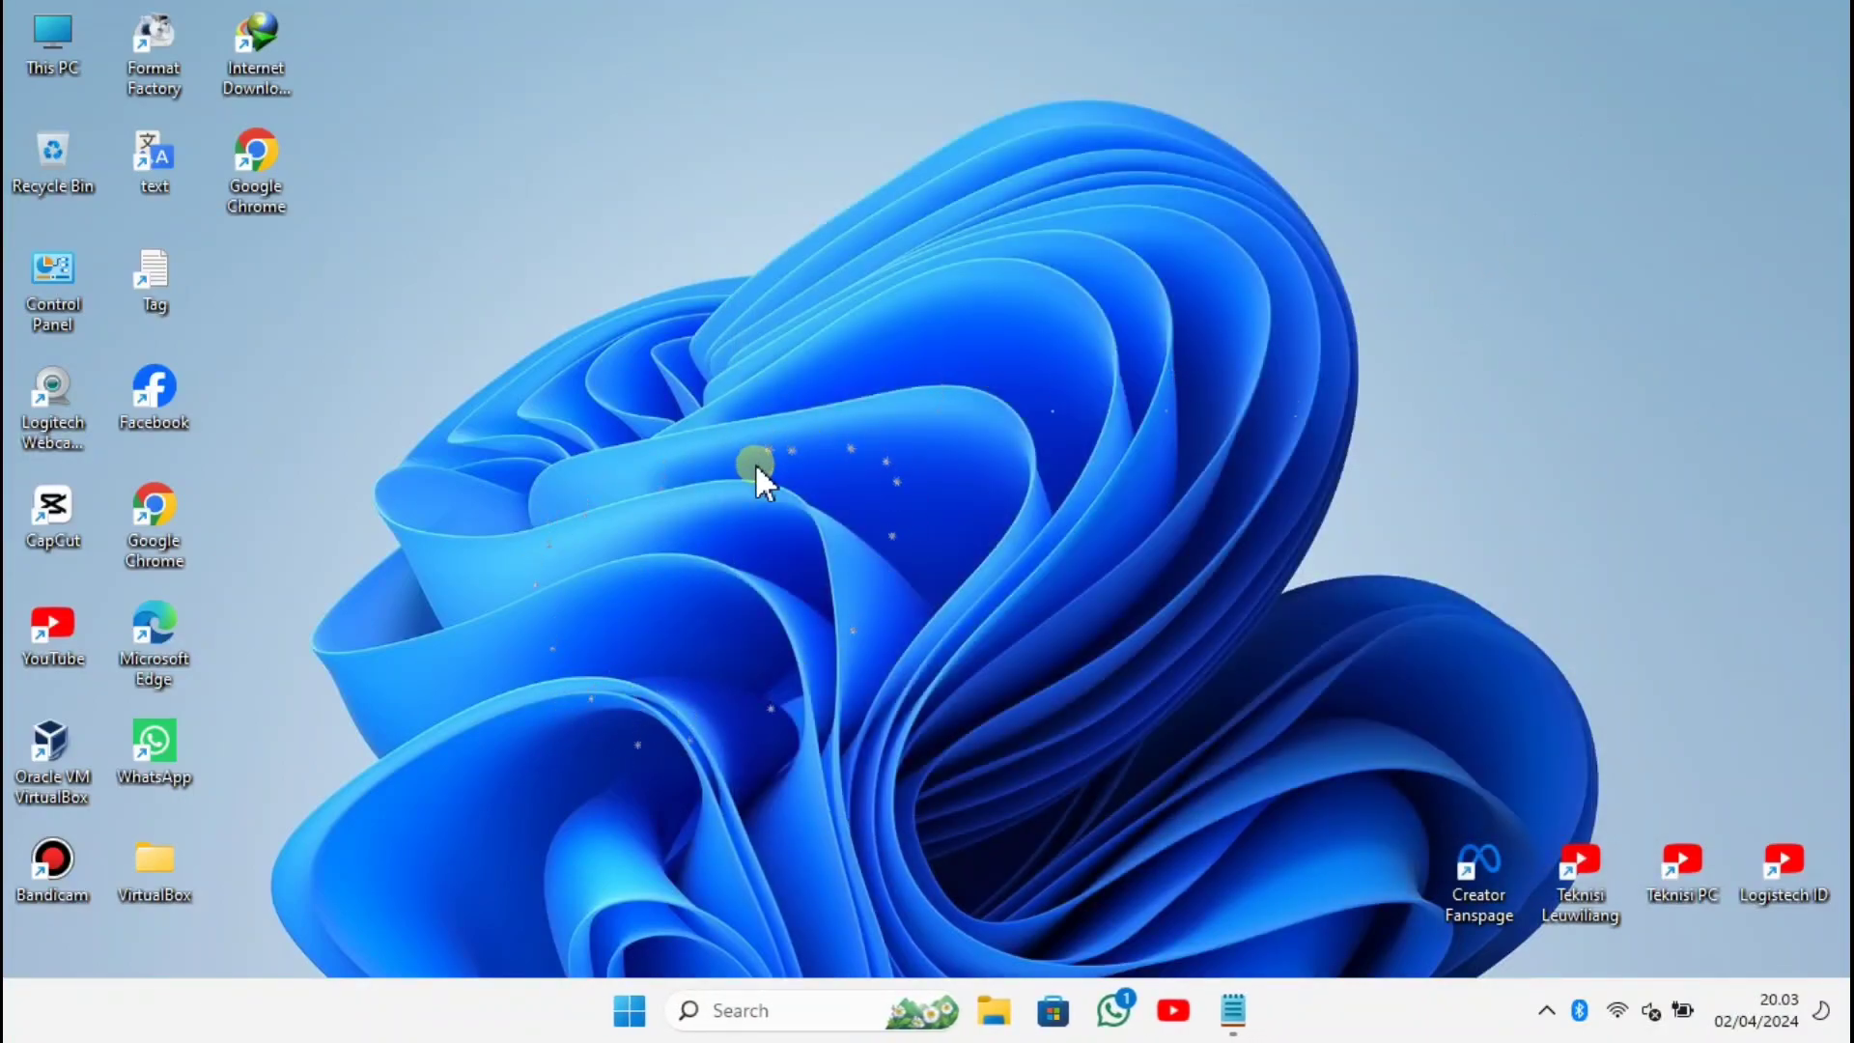